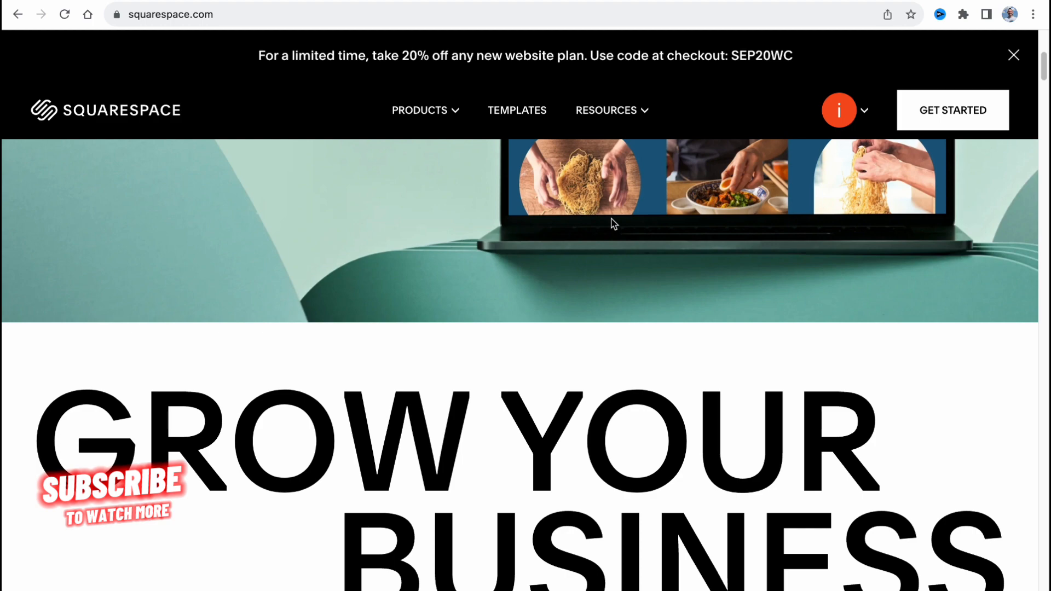
Open the website template gallery from the Squarespace home page and reload it so the templates load.
scroll(613, 224, up, 6)
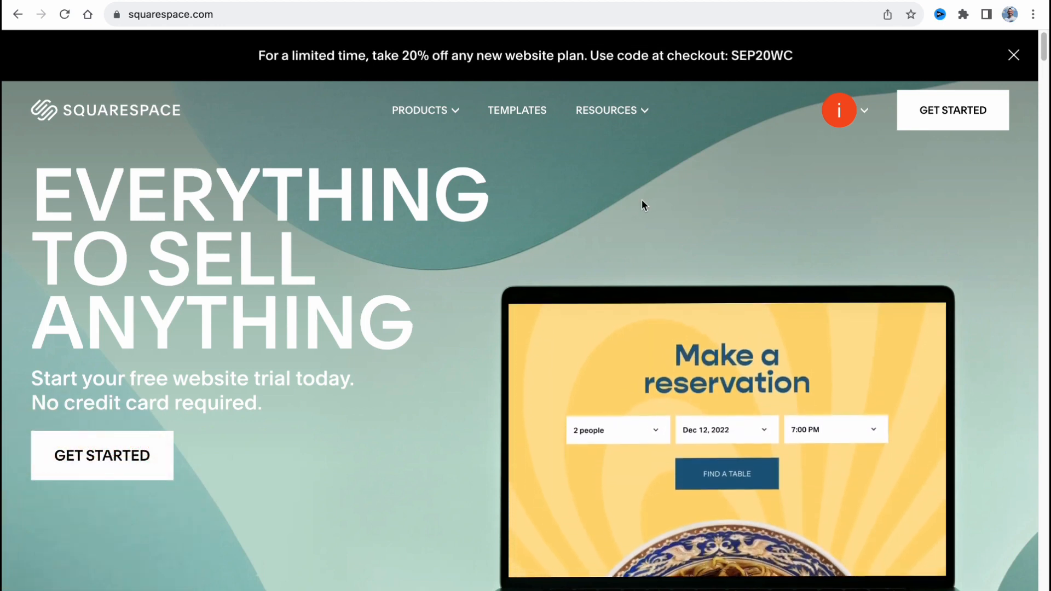
click(958, 113)
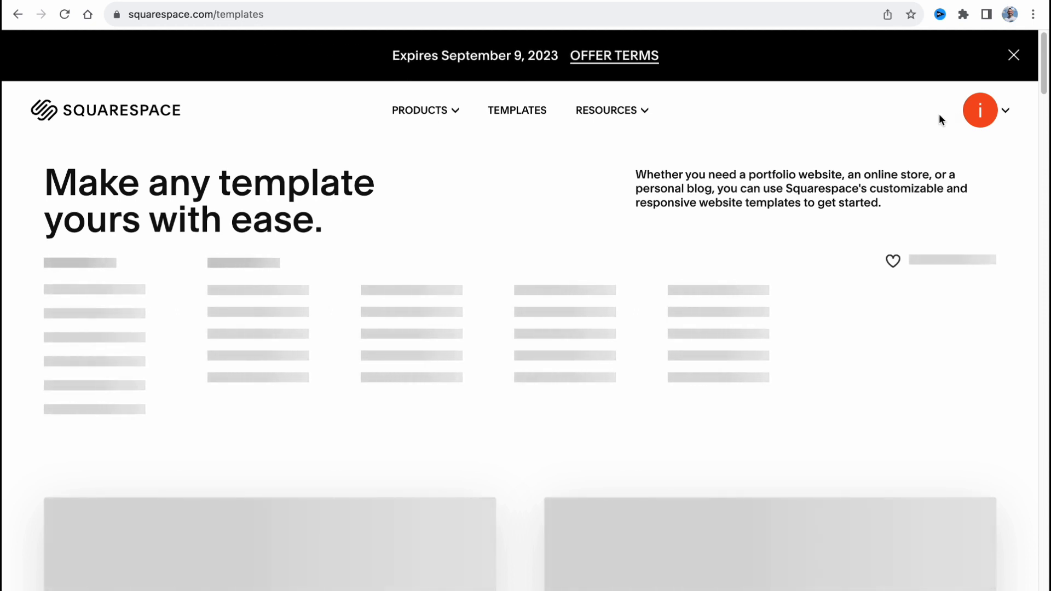
scroll(673, 256, down, 1)
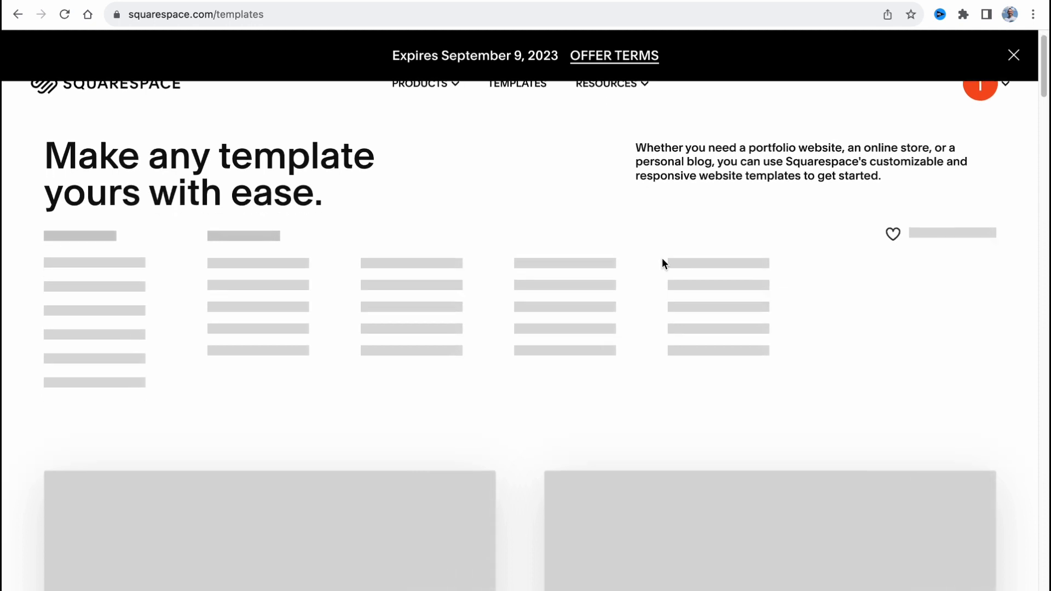
scroll(662, 261, up, 1)
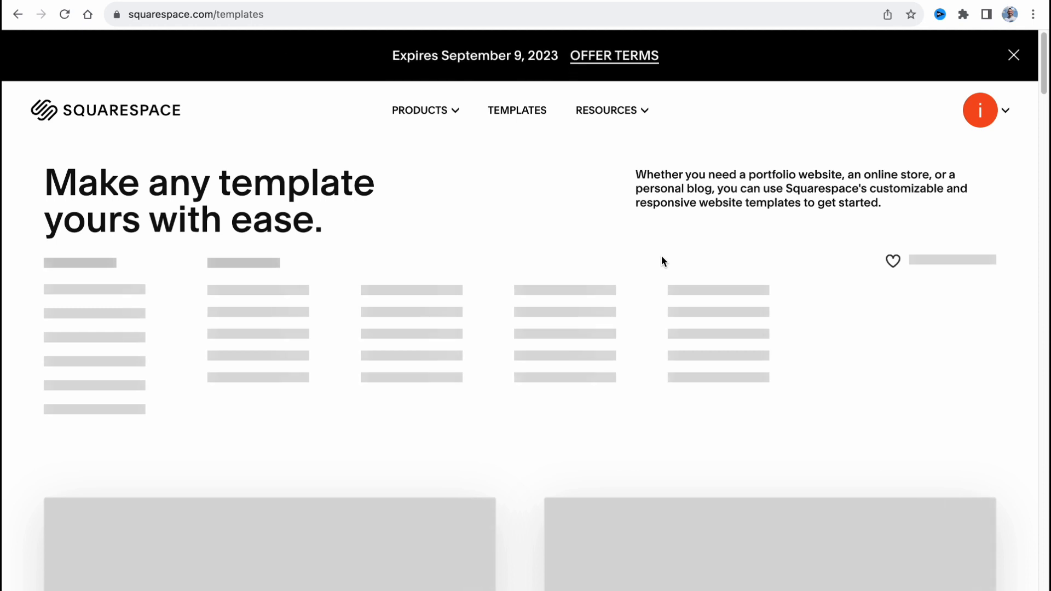
scroll(662, 256, down, 3)
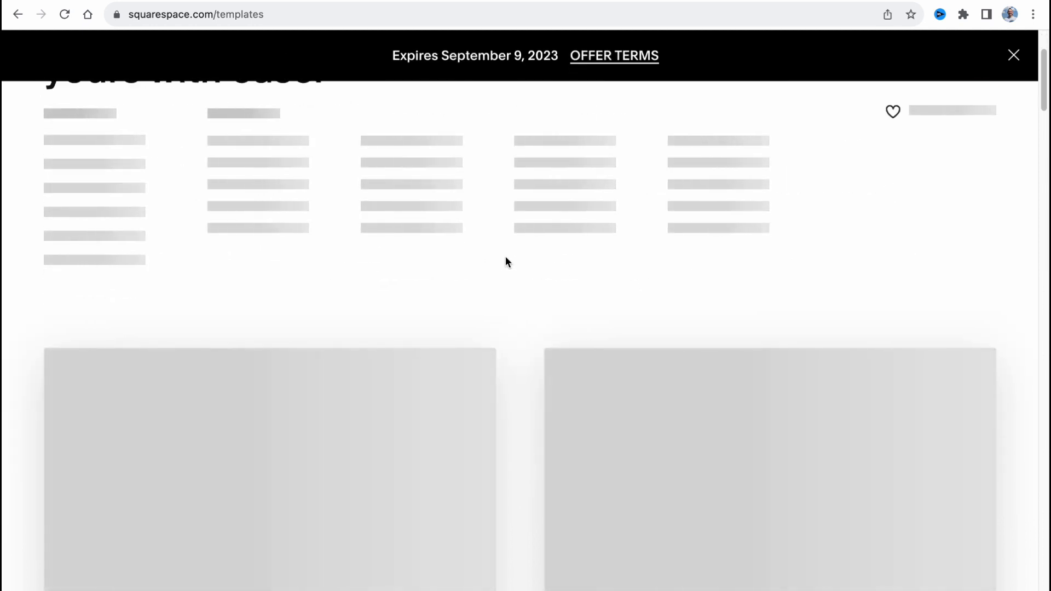
click(64, 15)
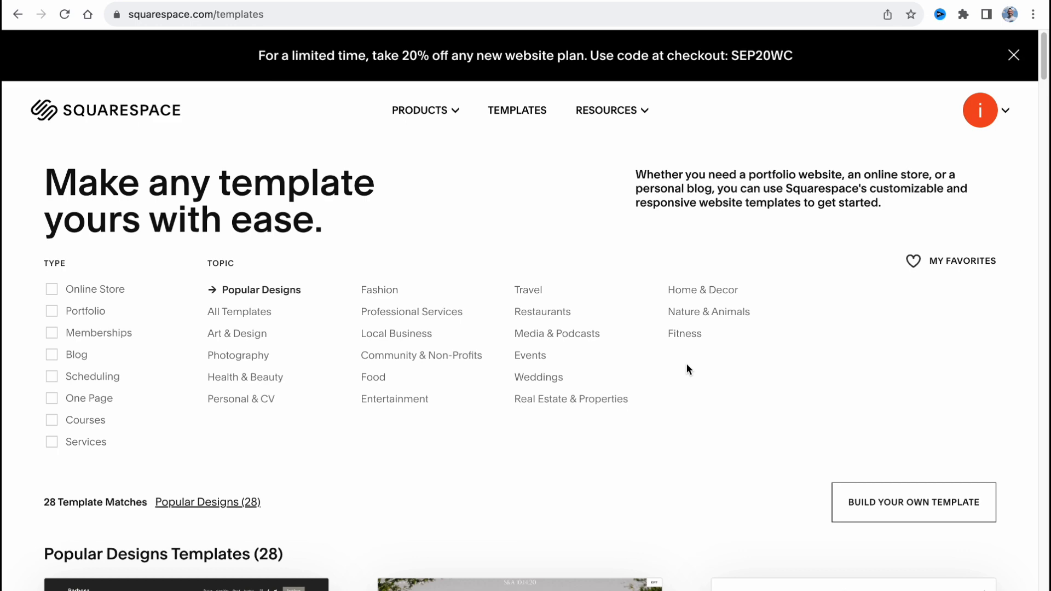
Filter the Popular Designs templates by the Blog type and look over the best template matches.
click(51, 354)
scroll(420, 393, down, 5)
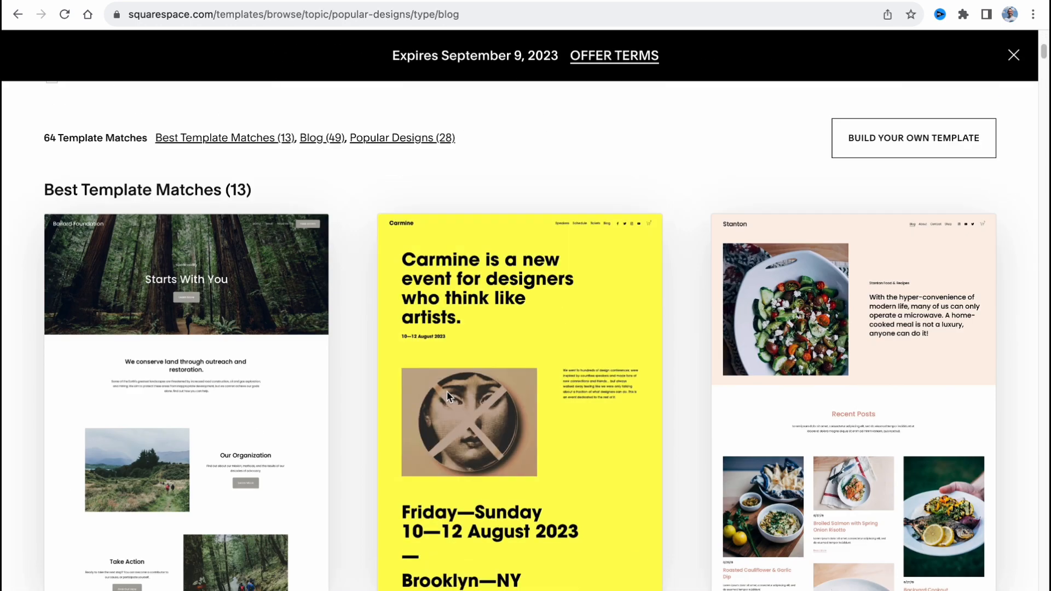
mouse_move(420, 393)
scroll(419, 393, down, 3)
scroll(420, 393, up, 3)
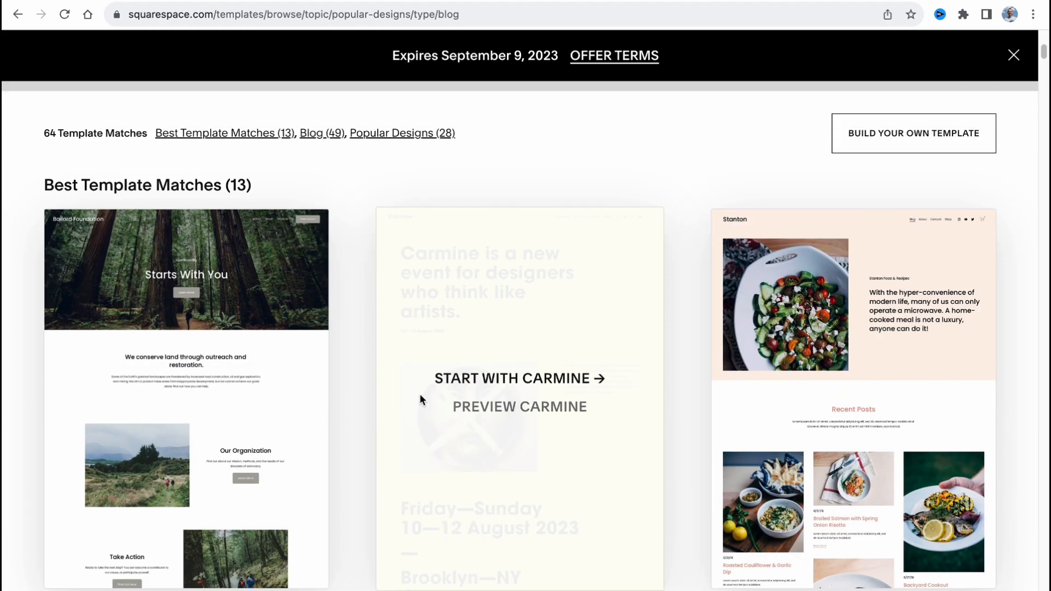
mouse_move(948, 300)
scroll(943, 244, down, 1)
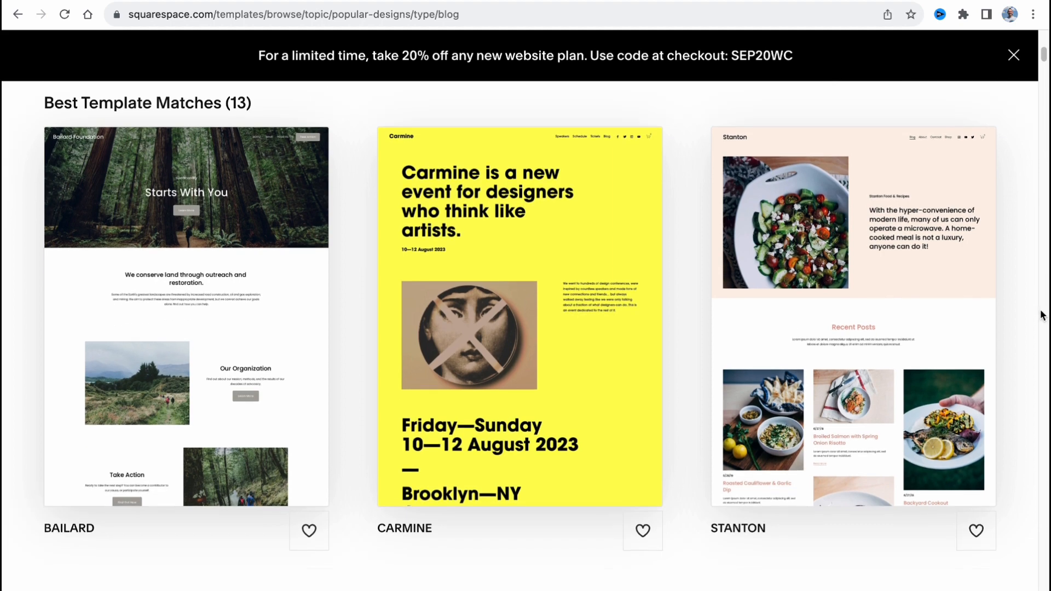
Preview the Stanton template and look through its demo page down to the recent recipe posts.
scroll(976, 312, down, 2)
mouse_move(875, 277)
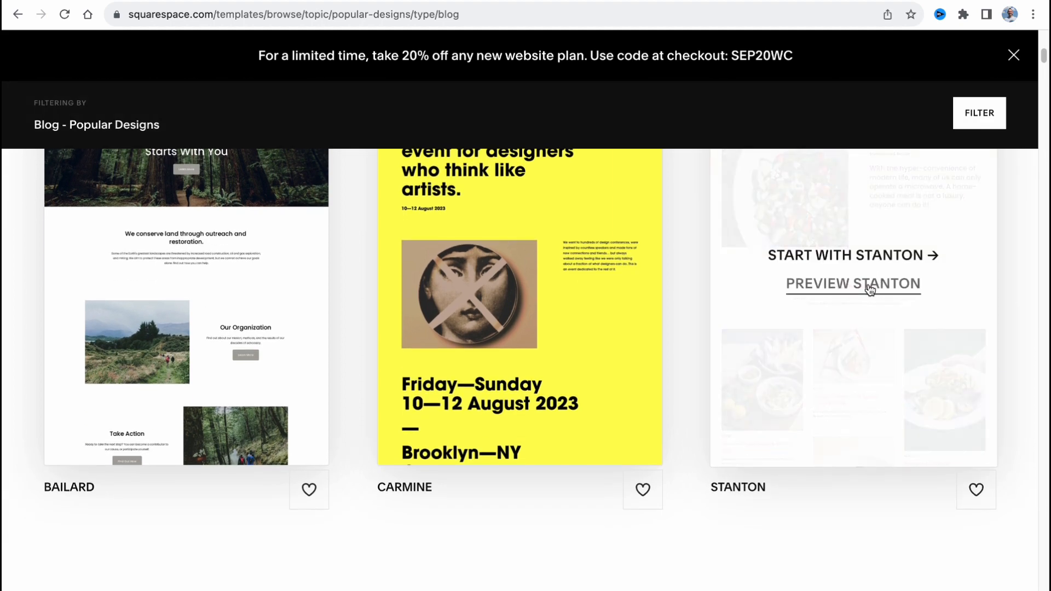
click(869, 285)
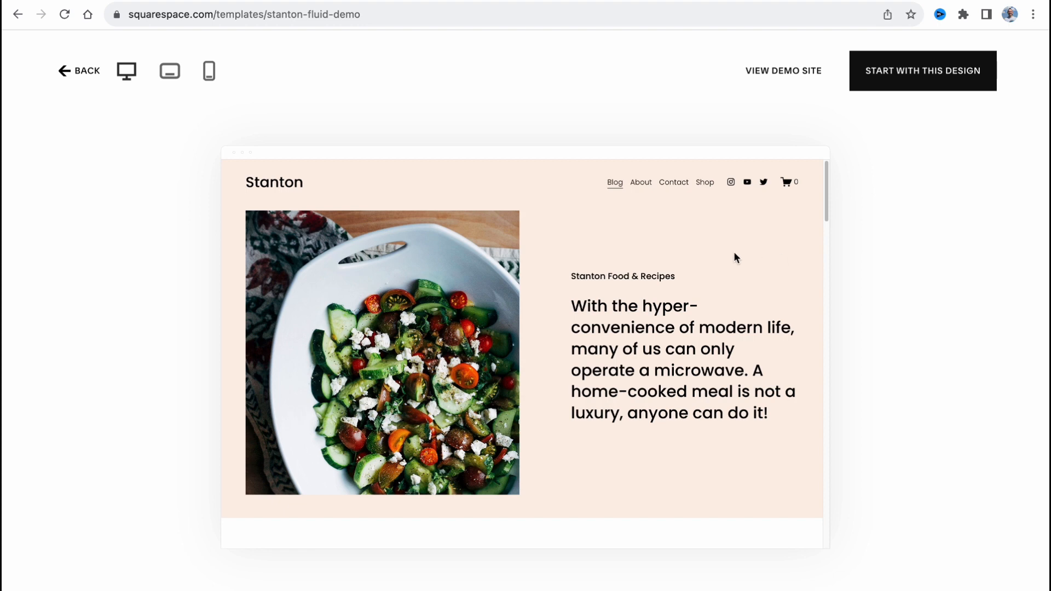
scroll(712, 246, down, 2)
scroll(659, 282, down, 2)
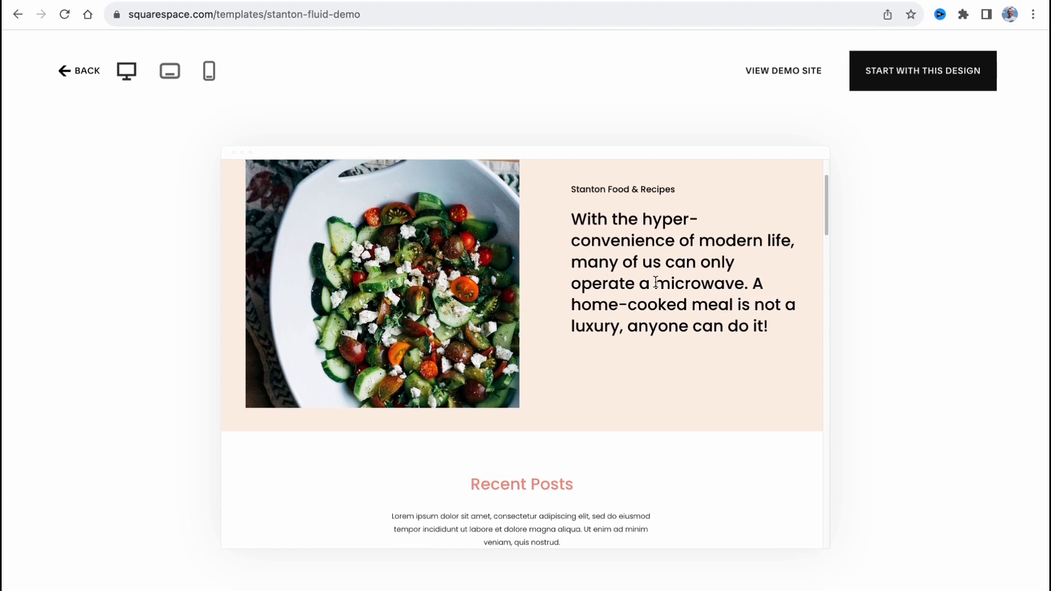
scroll(634, 339, up, 3)
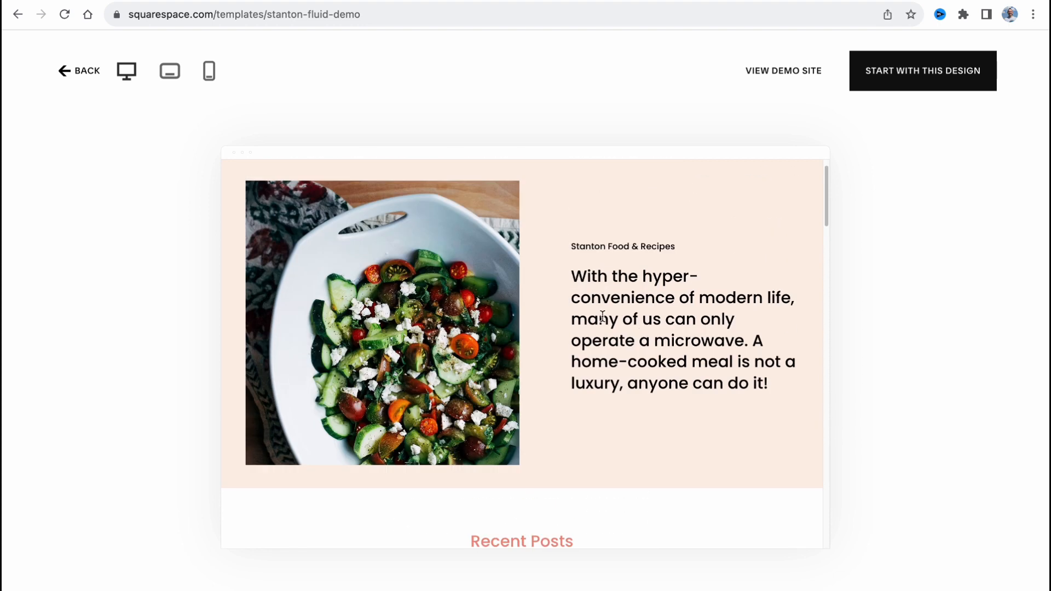
scroll(602, 318, up, 1)
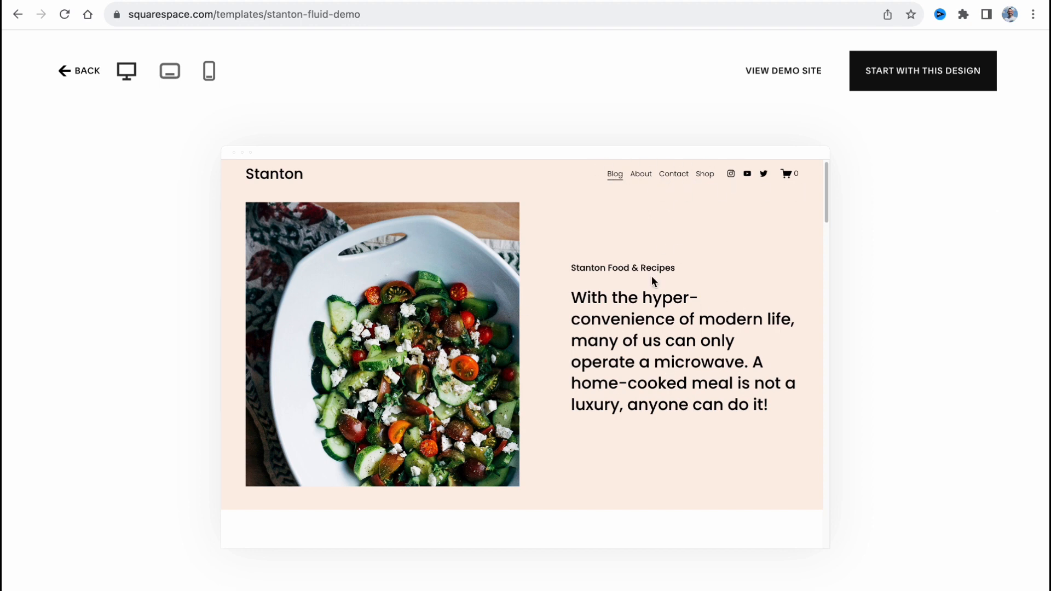
scroll(651, 279, down, 10)
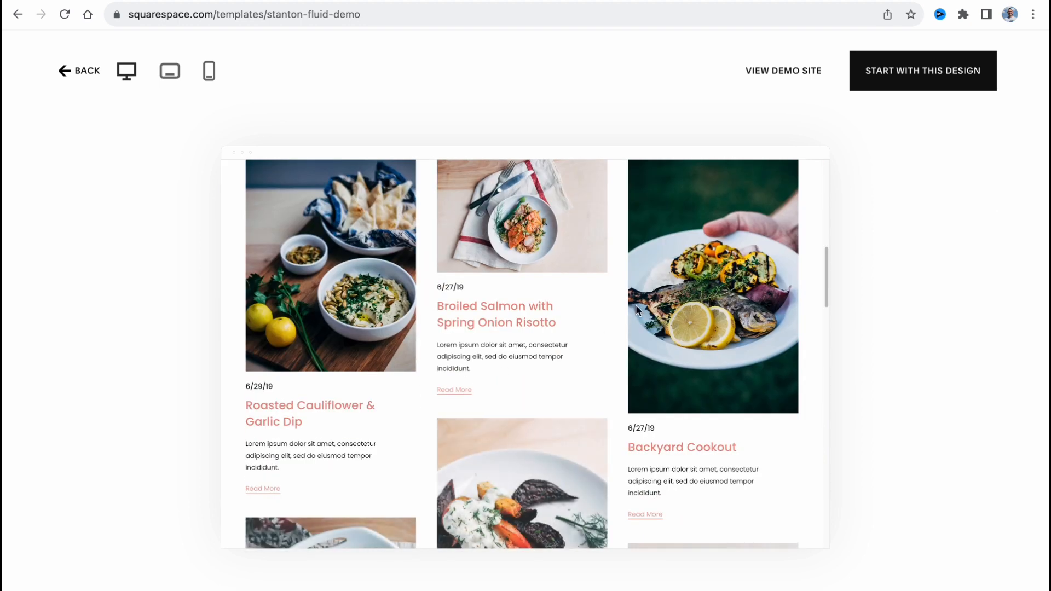
scroll(423, 394, down, 3)
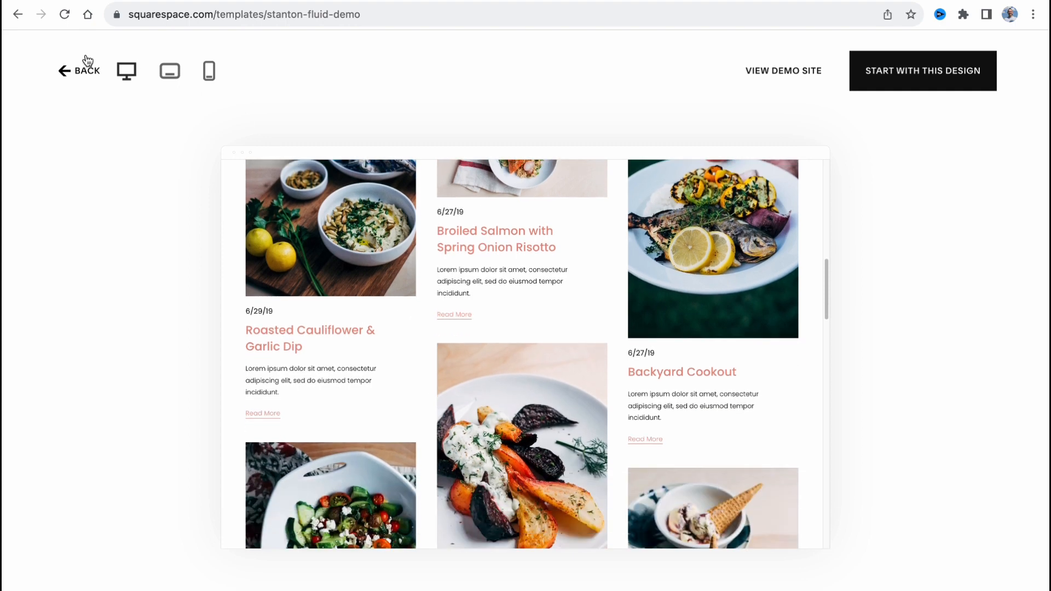
Return to the filtered Blog template list and browse further designs.
click(18, 14)
scroll(347, 263, down, 6)
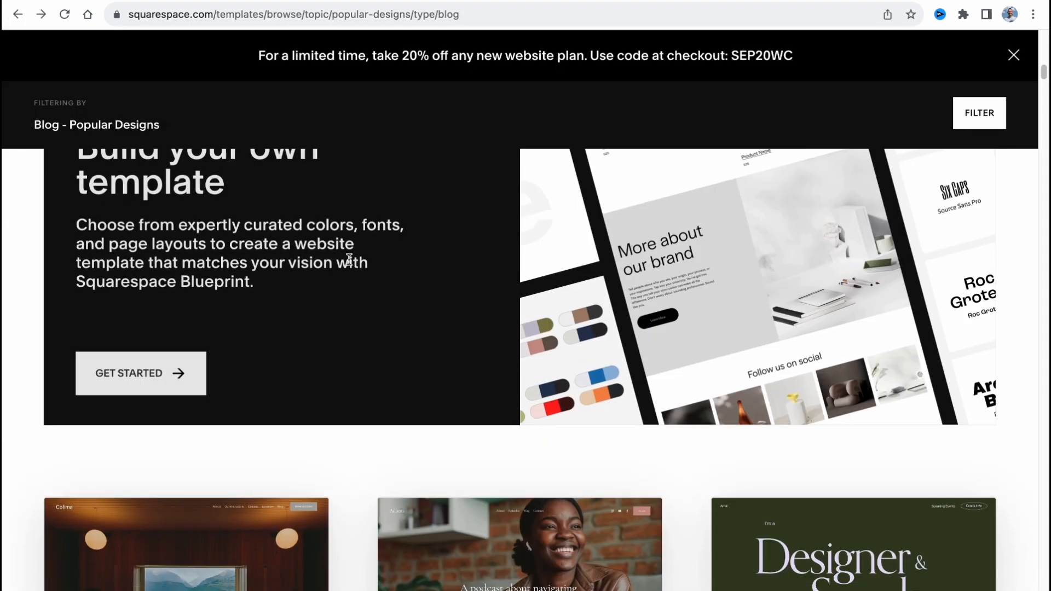
scroll(348, 259, down, 5)
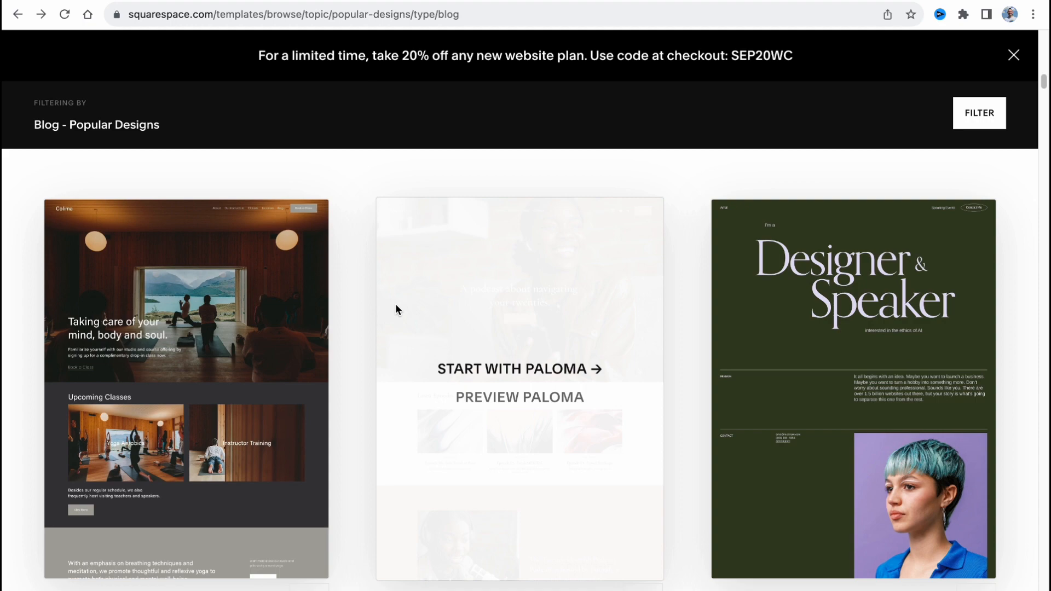
scroll(441, 309, up, 8)
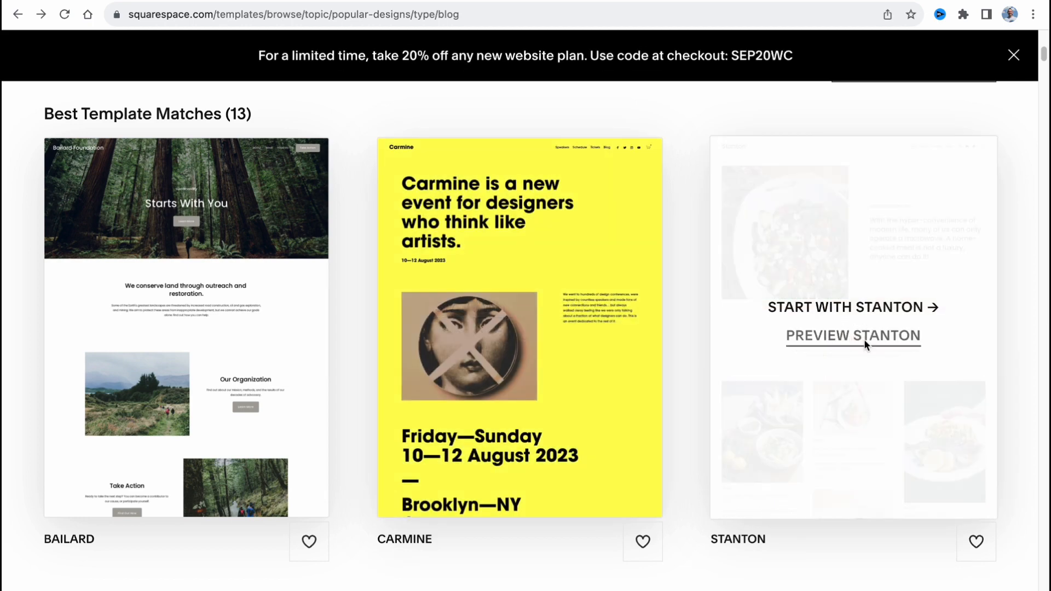
Preview the Stanton template again and compare its layouts for different device sizes, including the mobile view.
click(845, 335)
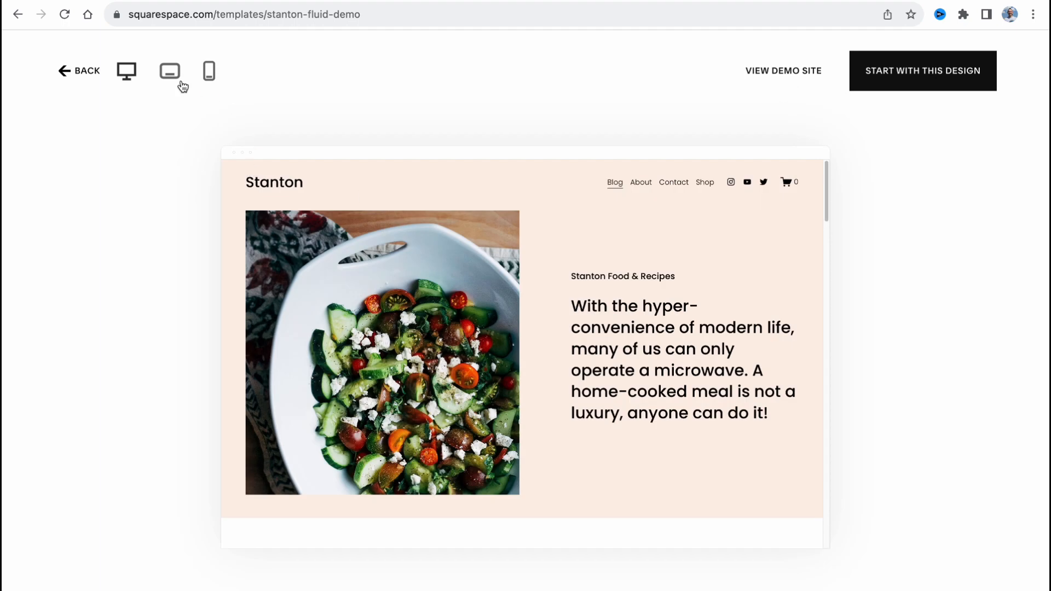
click(173, 76)
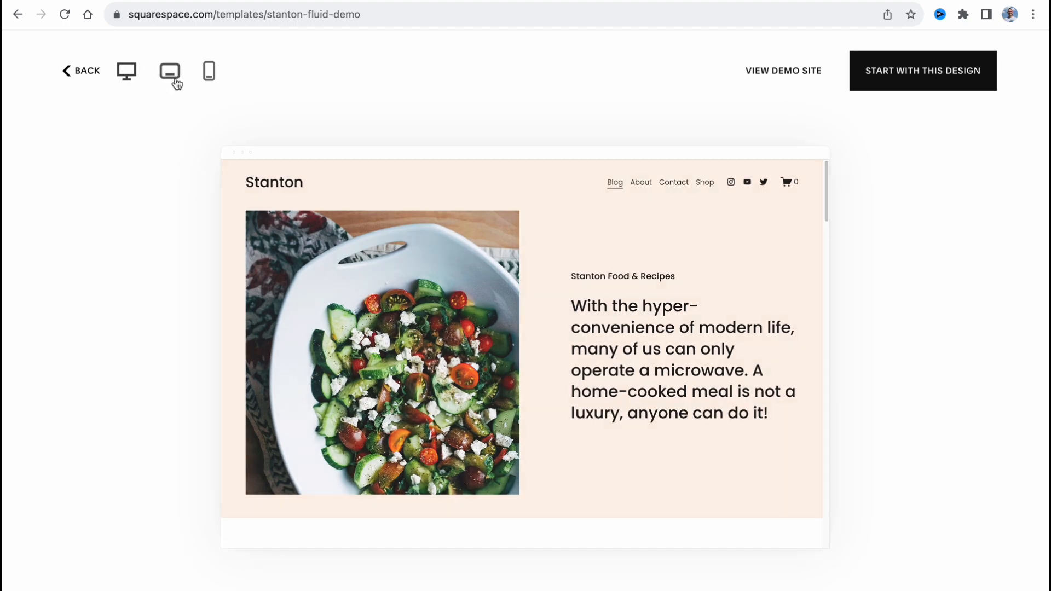
click(204, 75)
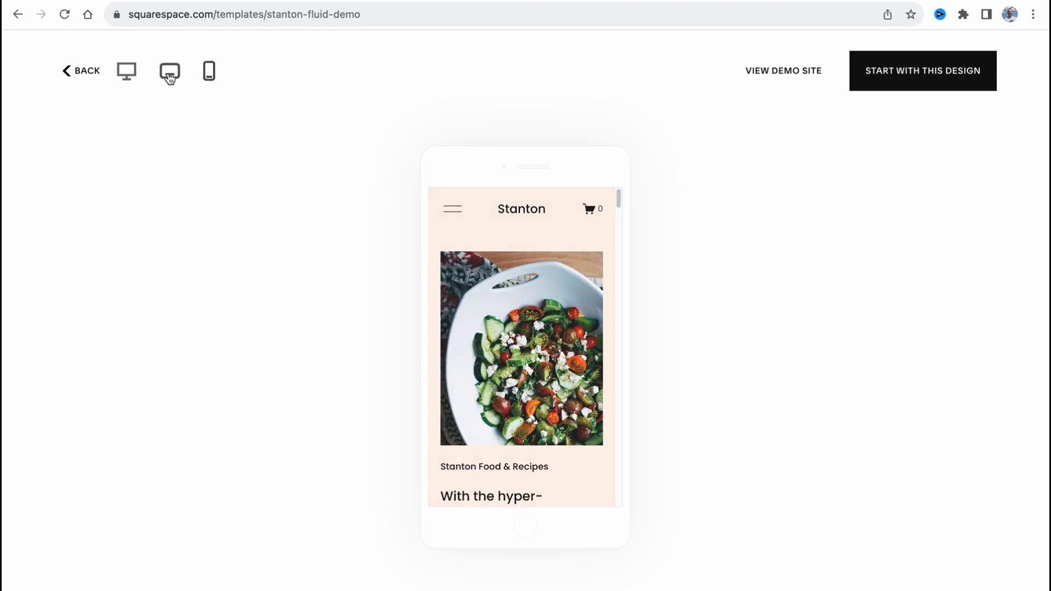
click(125, 77)
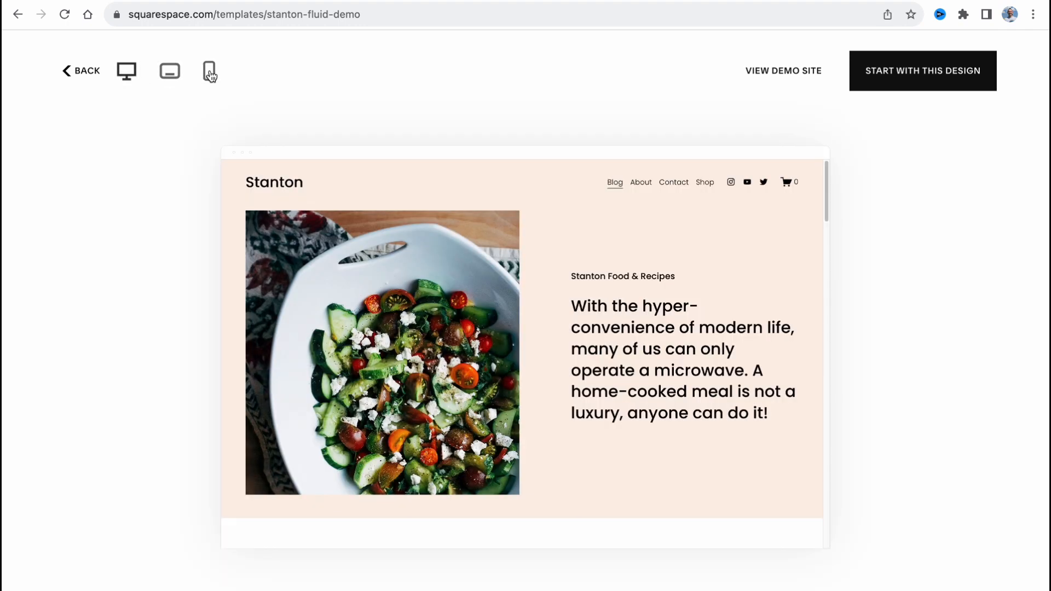
click(210, 73)
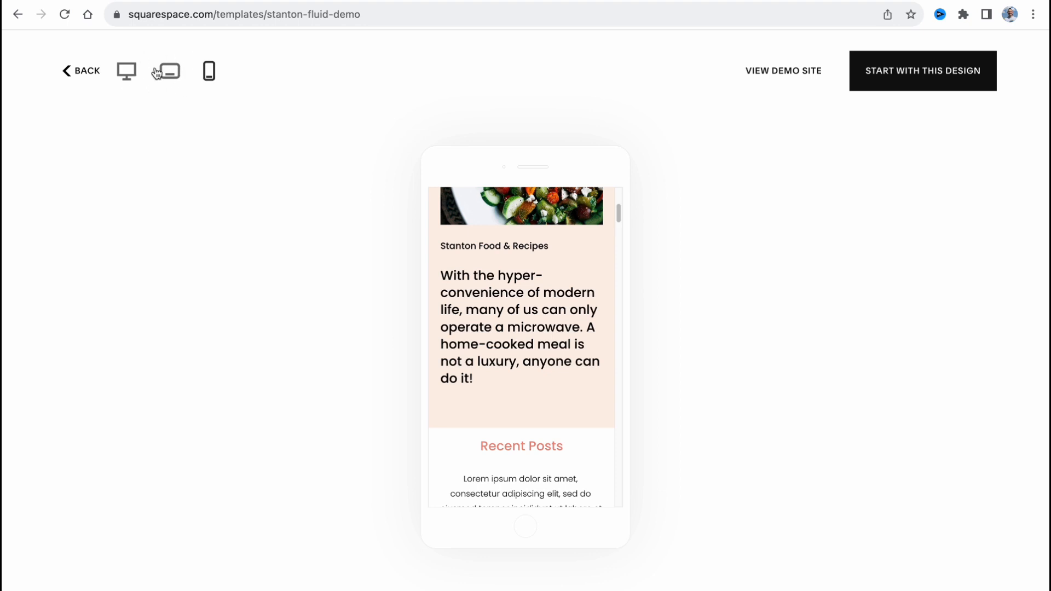
scroll(517, 367, down, 4)
scroll(521, 368, up, 7)
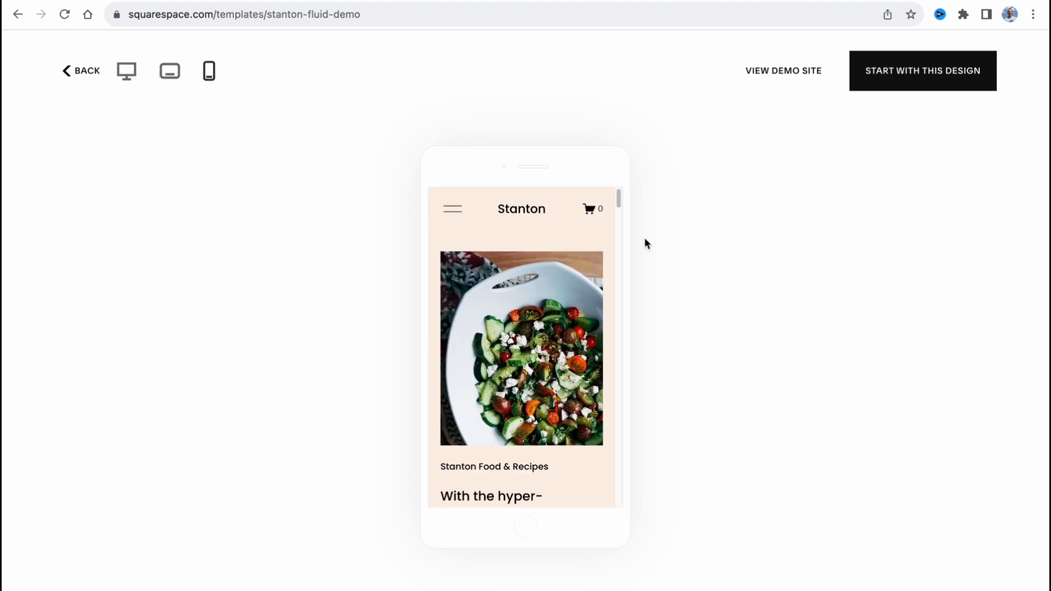
Start a site with the Stanton design, title it S1 and complete the welcome introduction.
click(902, 75)
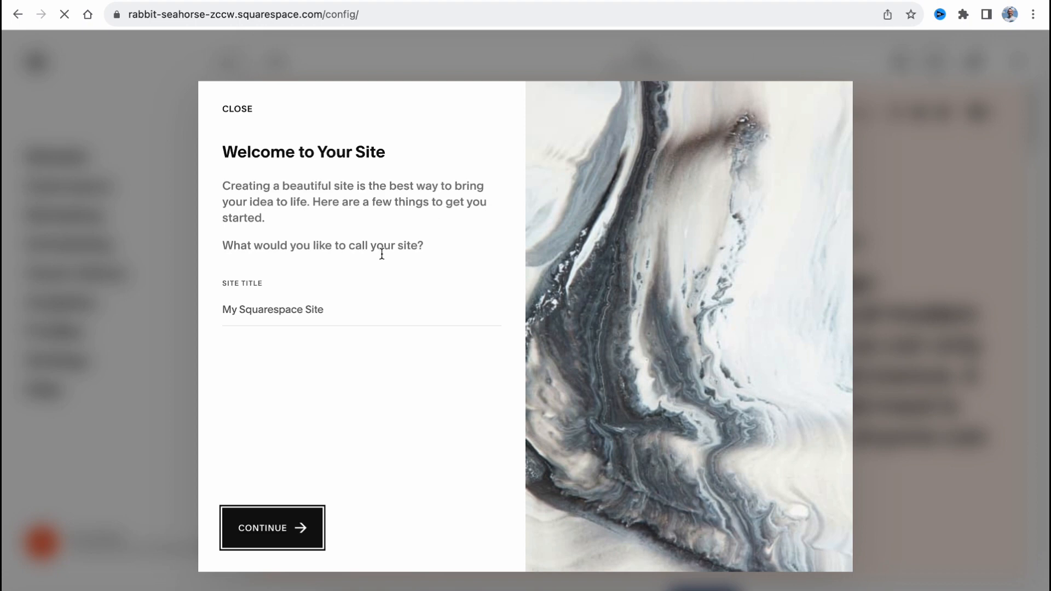
click(373, 314)
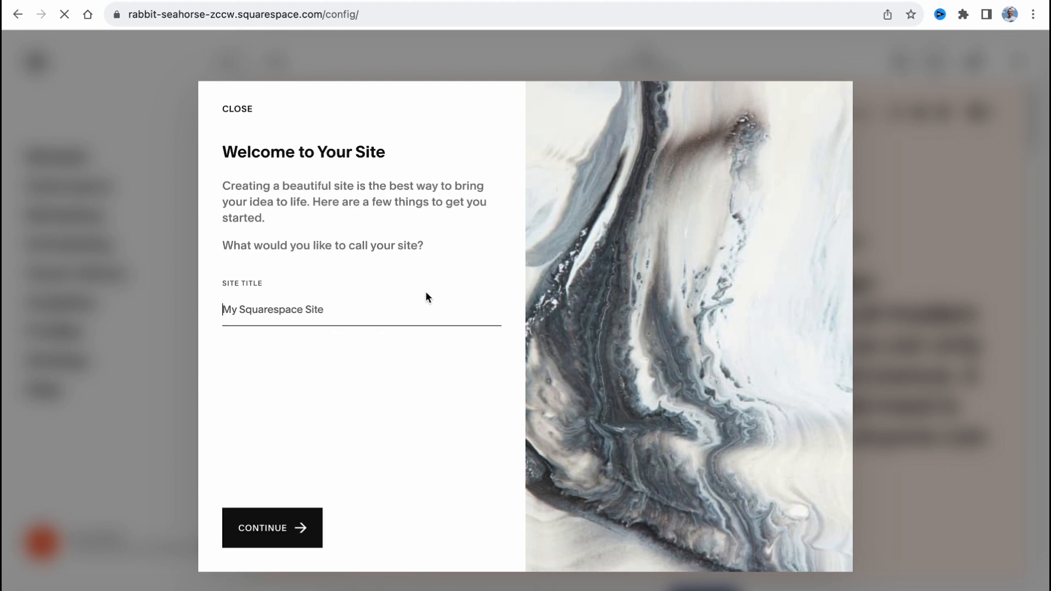
text(S1)
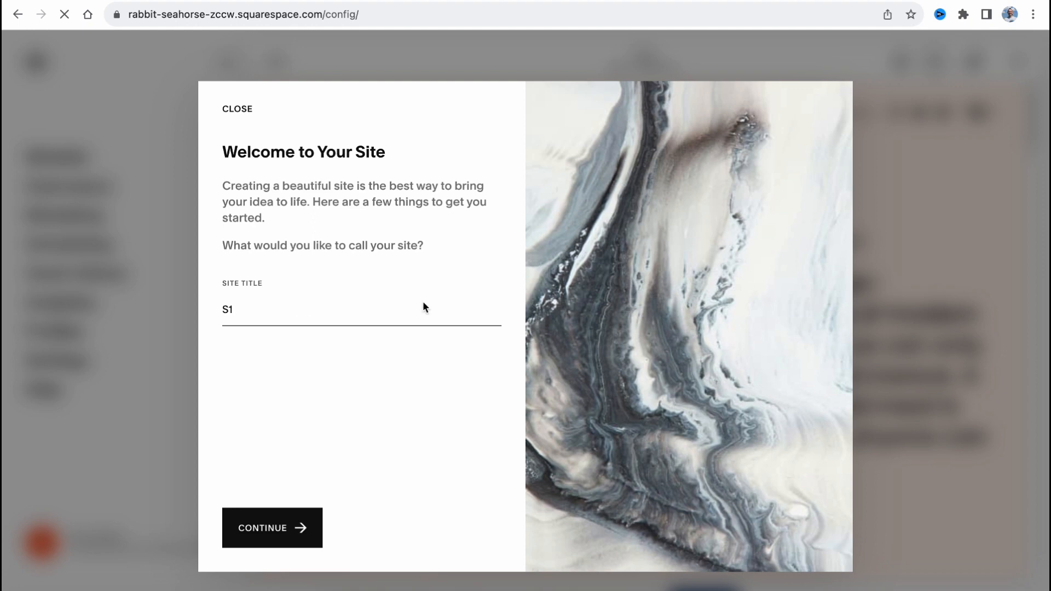
click(285, 530)
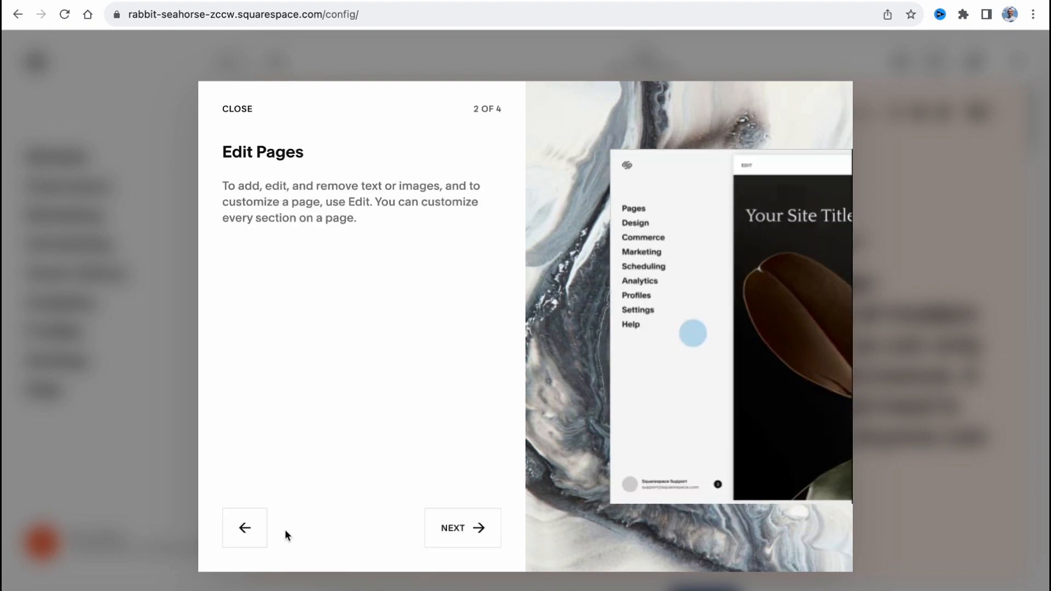
click(442, 530)
click(446, 530)
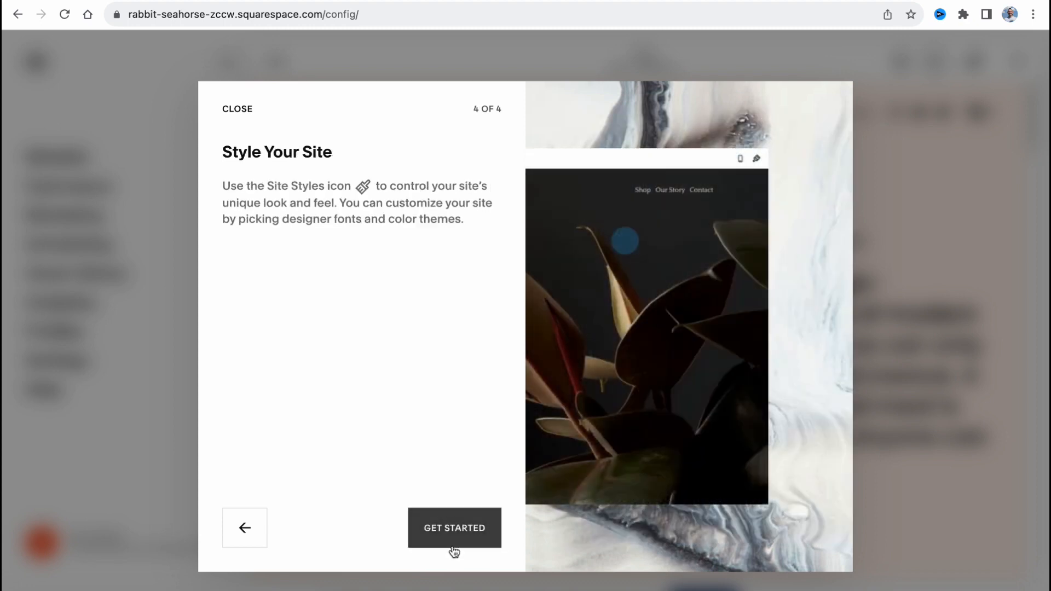
click(454, 537)
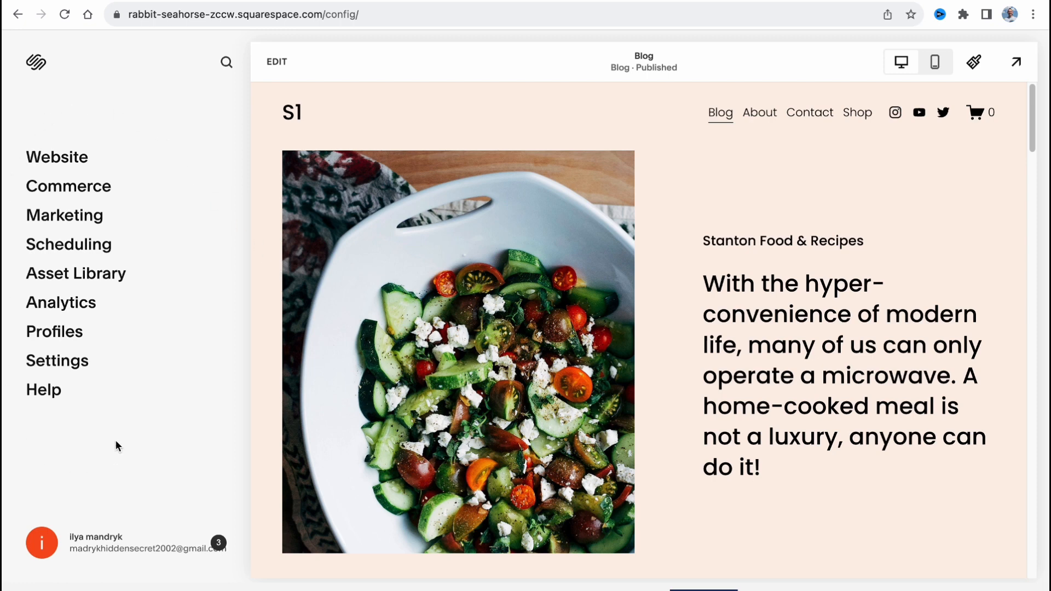
In the website's pages, reorder the main navigation so that About comes last, after Shop.
click(65, 157)
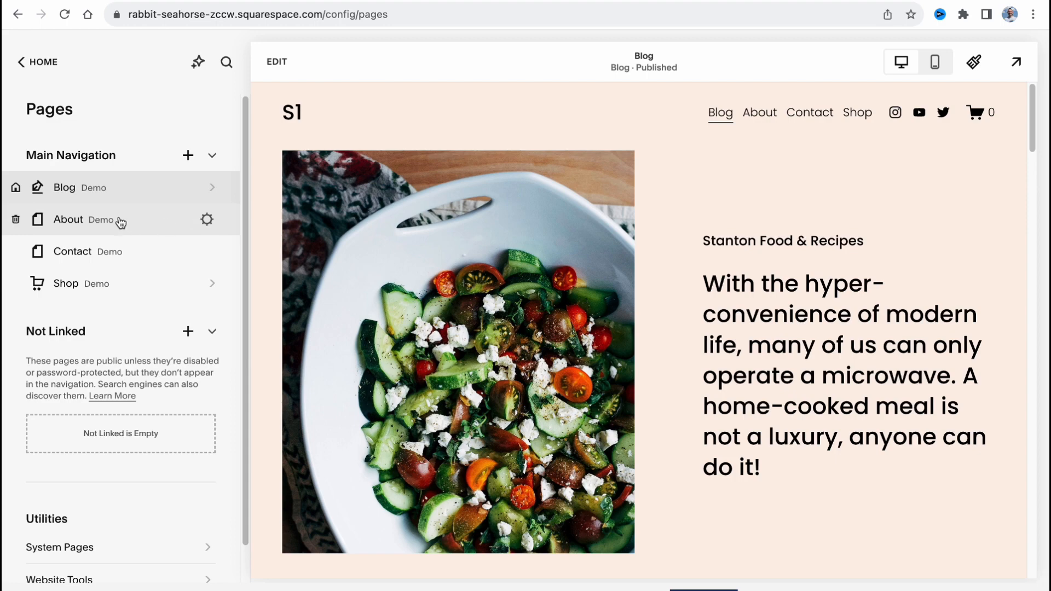
drag(117, 223, 77, 180)
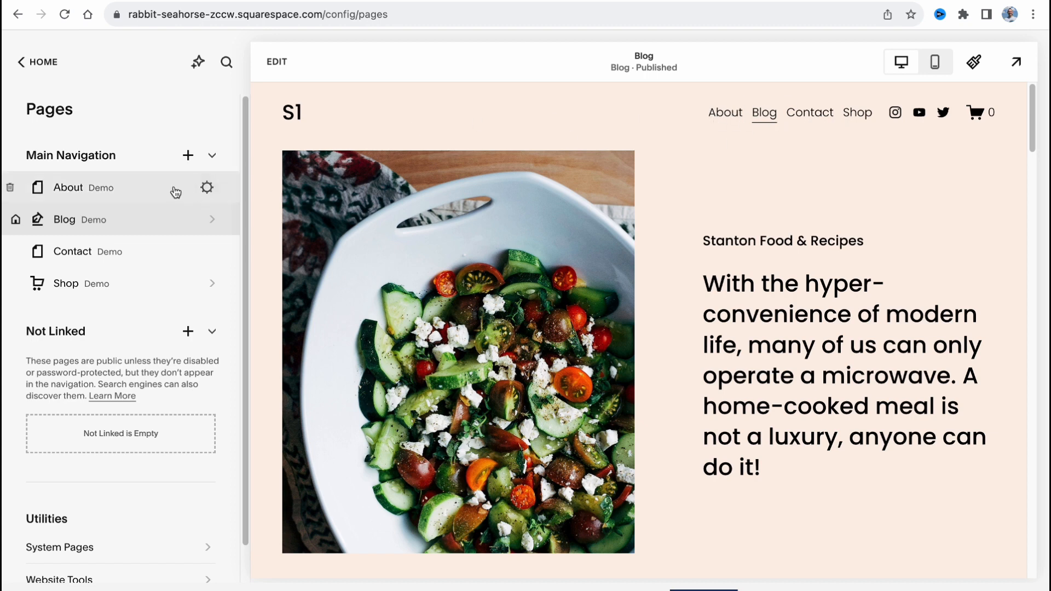
drag(174, 192, 80, 296)
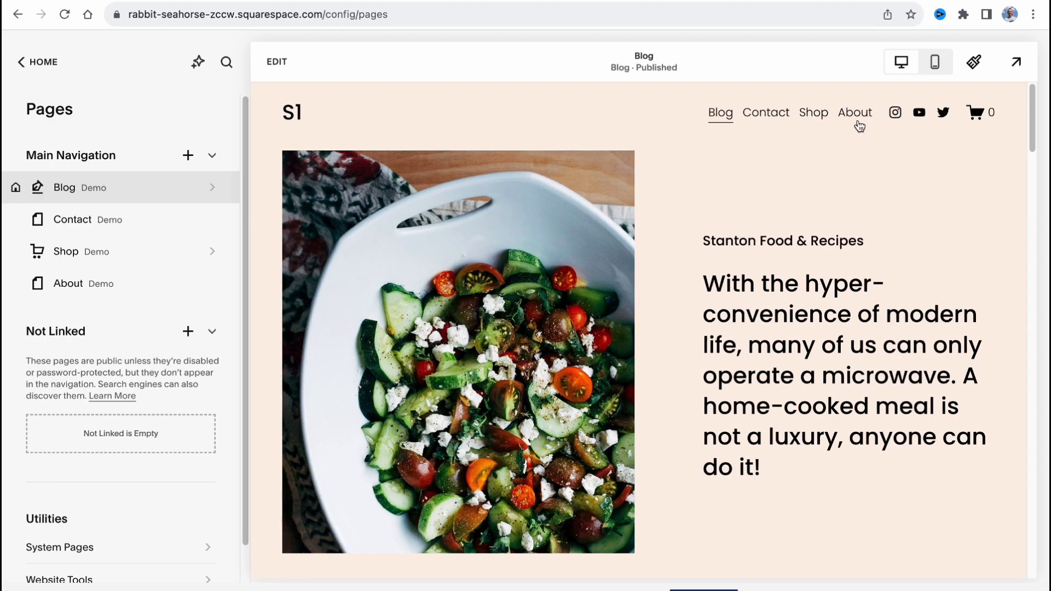
Open the Blog page's Roasted Cauliflower & Garlic Dip post, read through its layout, and return to the page list.
click(61, 188)
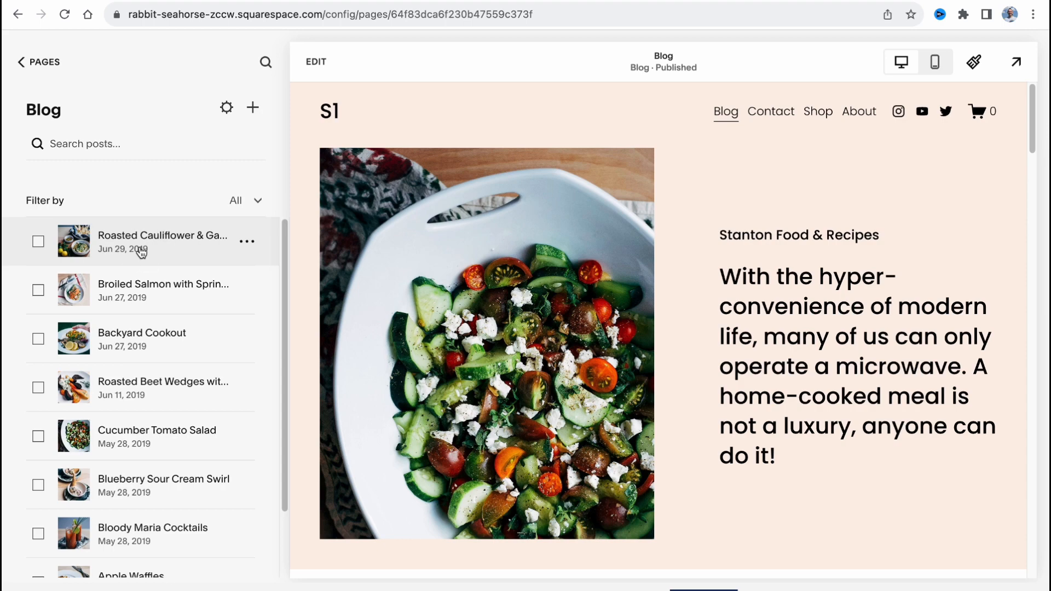
click(141, 252)
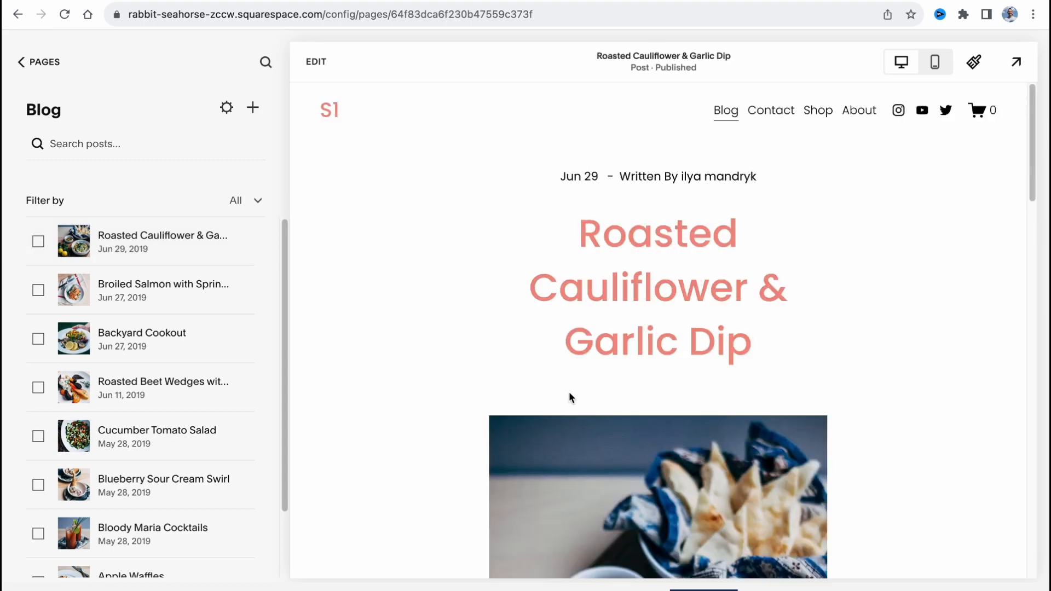
scroll(569, 392, down, 8)
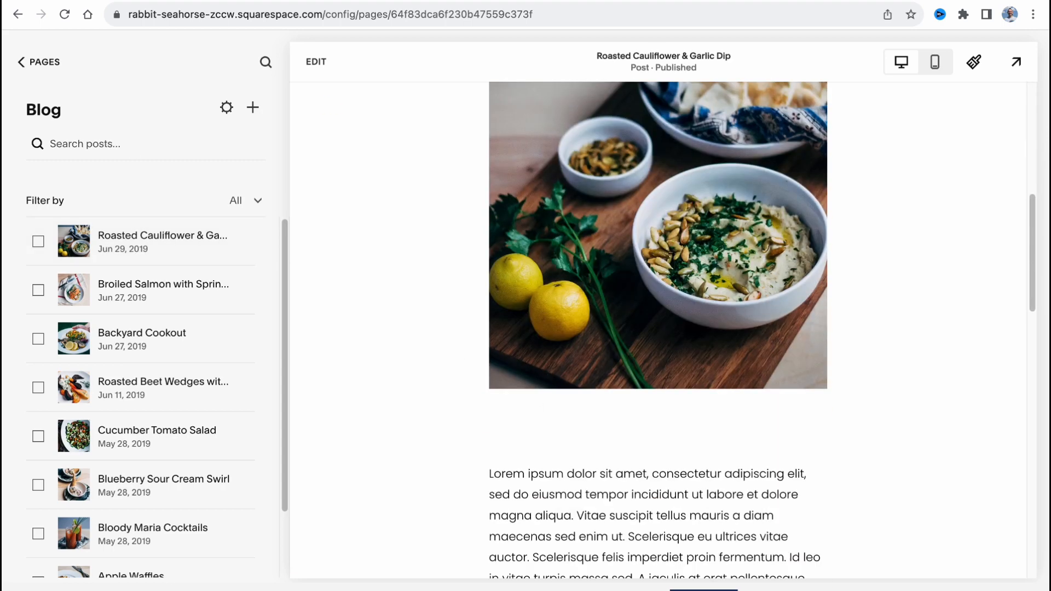
click(20, 63)
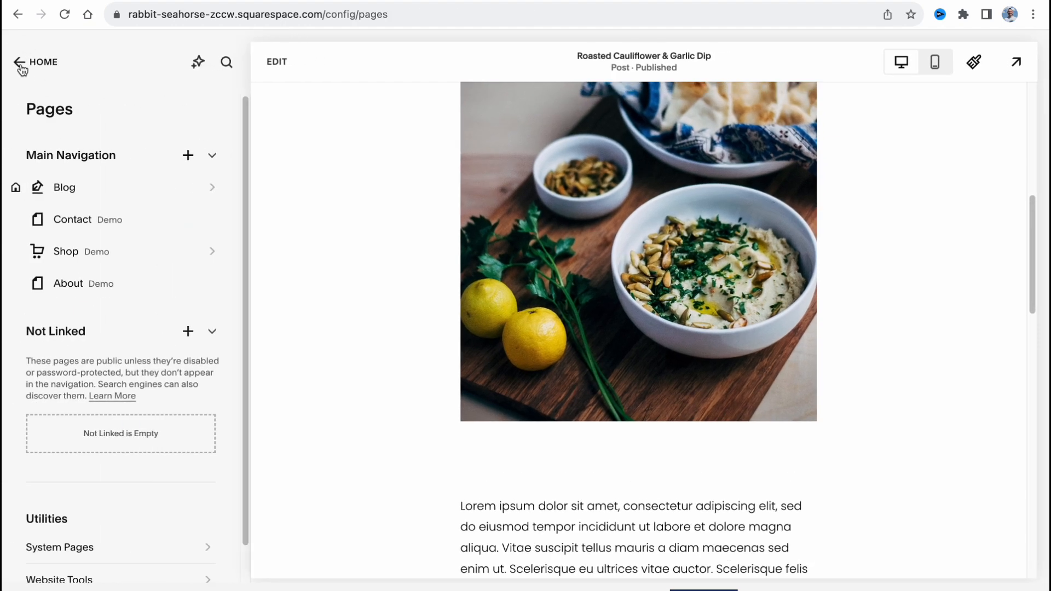
Look over the Website and Commerce sections of the site's main menu and return to the overview.
click(20, 65)
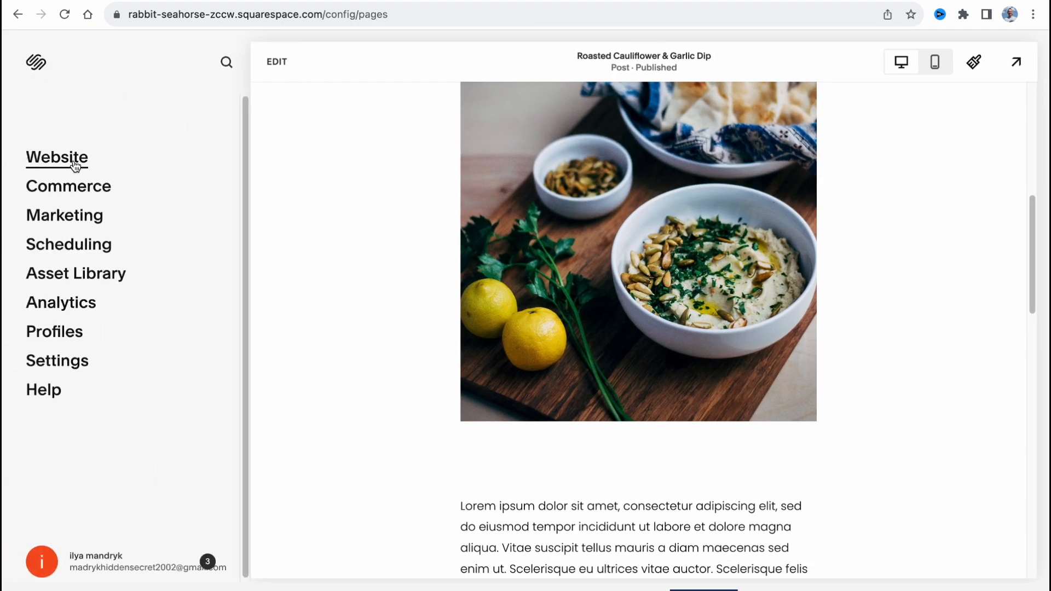
click(75, 165)
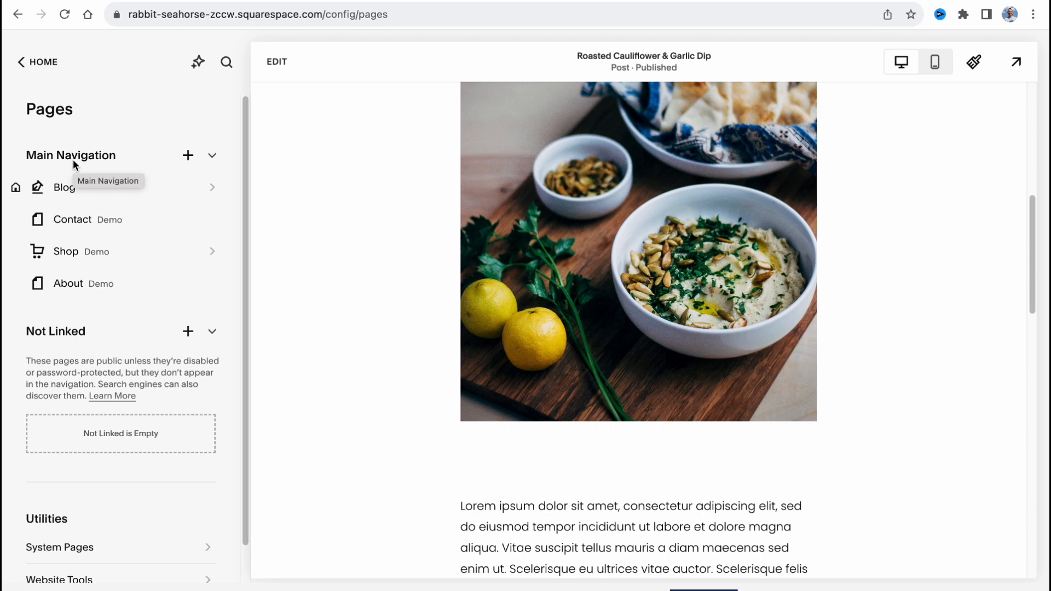
click(23, 65)
click(81, 193)
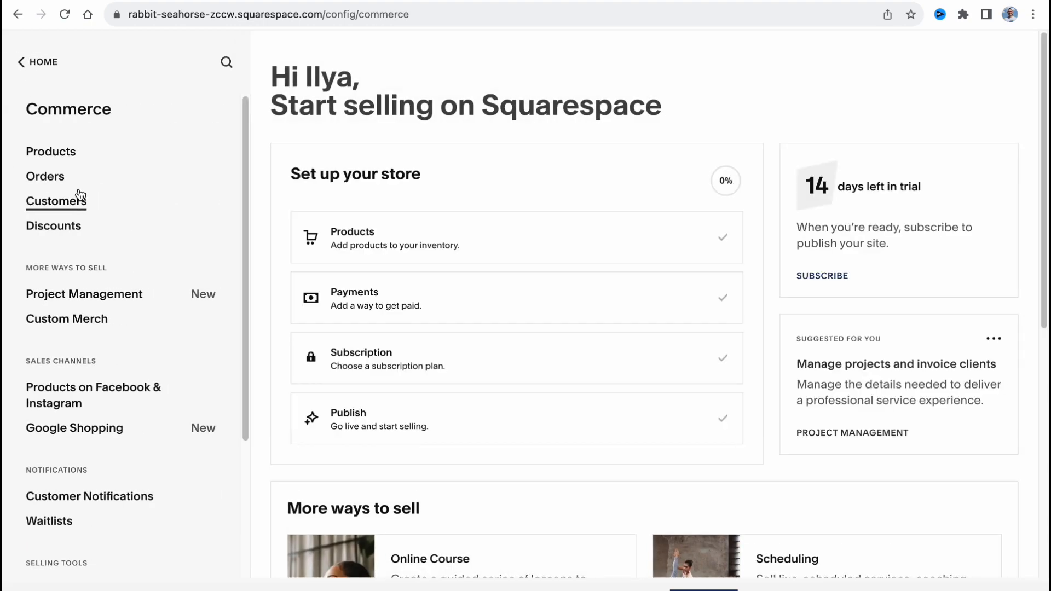
click(21, 64)
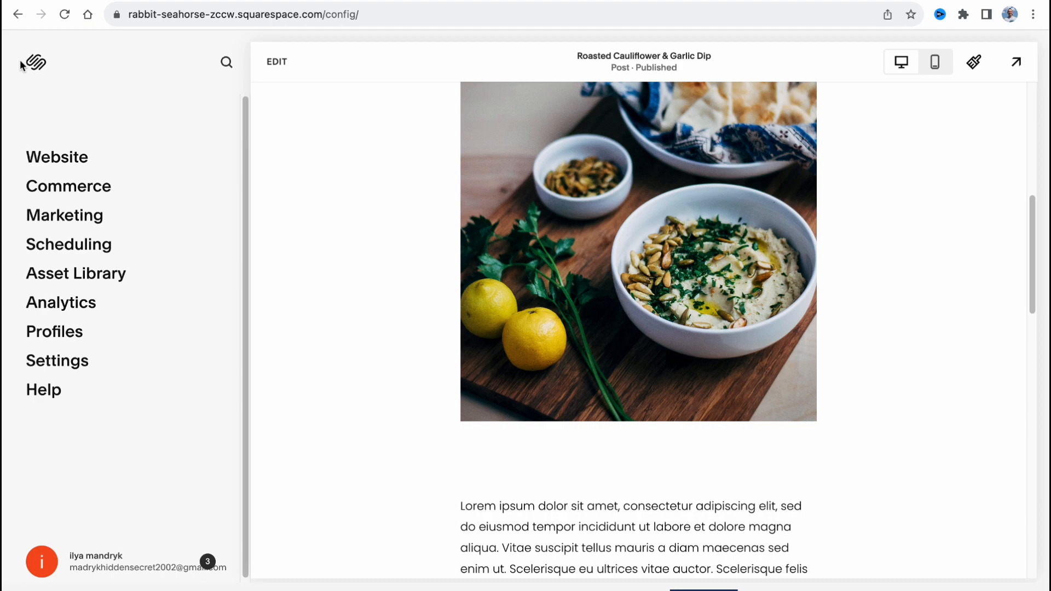
Examine the SEO Appearance settings under Marketing, including the title format and site description, without changing them.
click(48, 216)
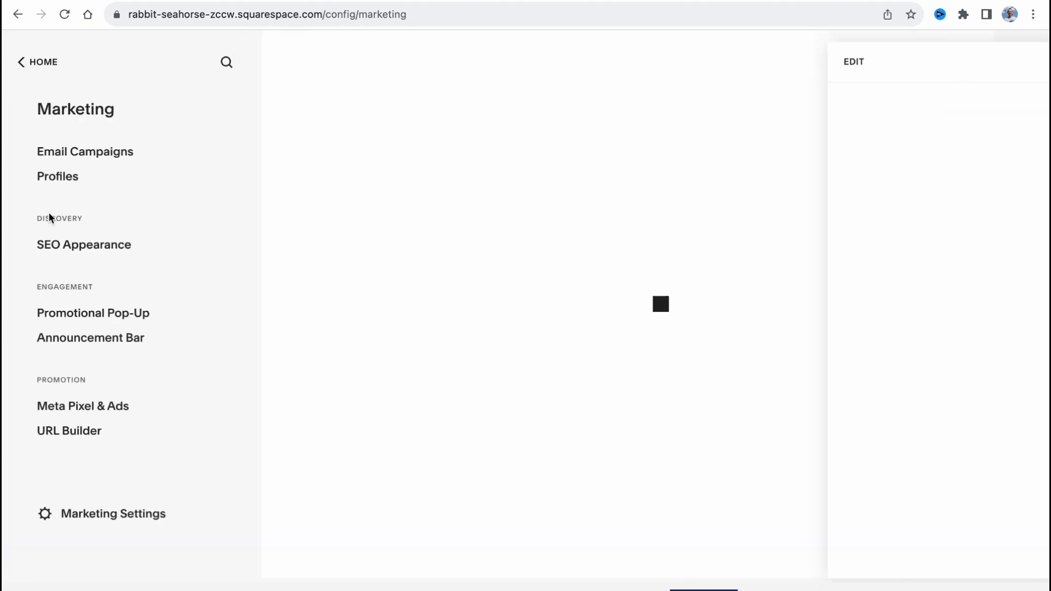
click(61, 246)
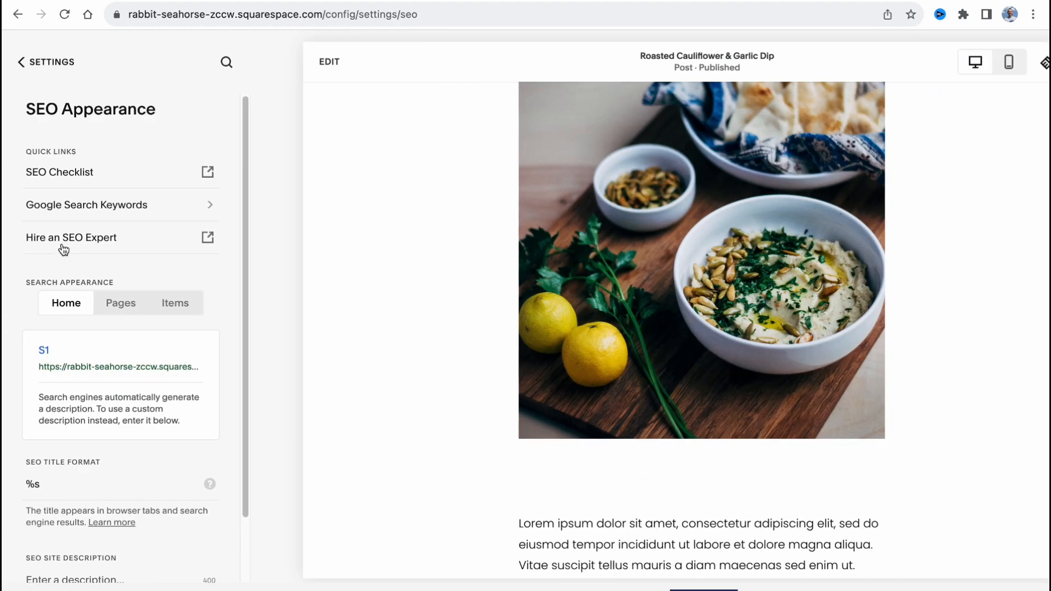
scroll(129, 345, down, 1)
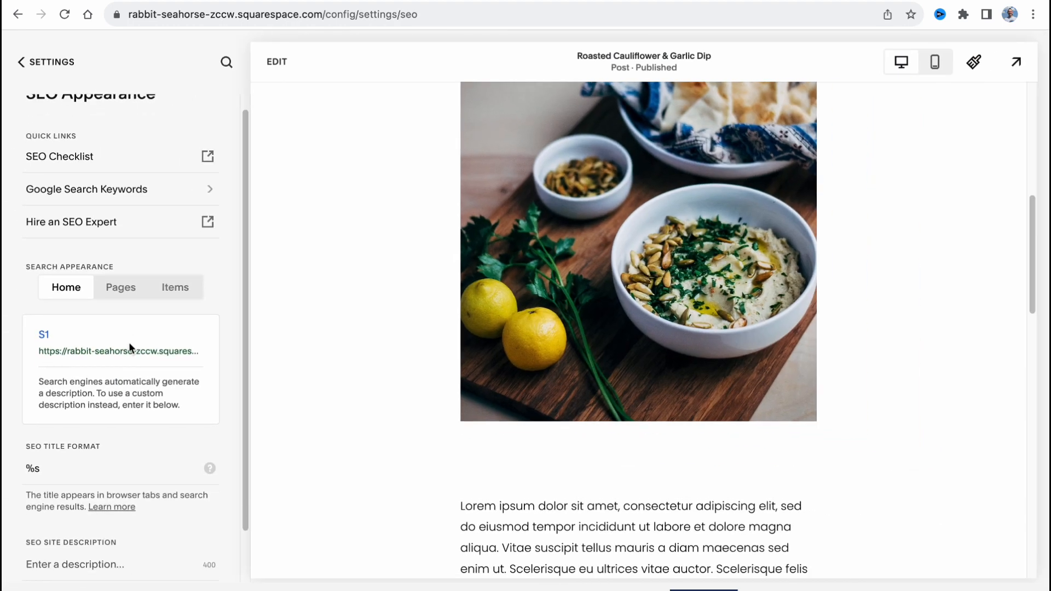
scroll(108, 421, down, 2)
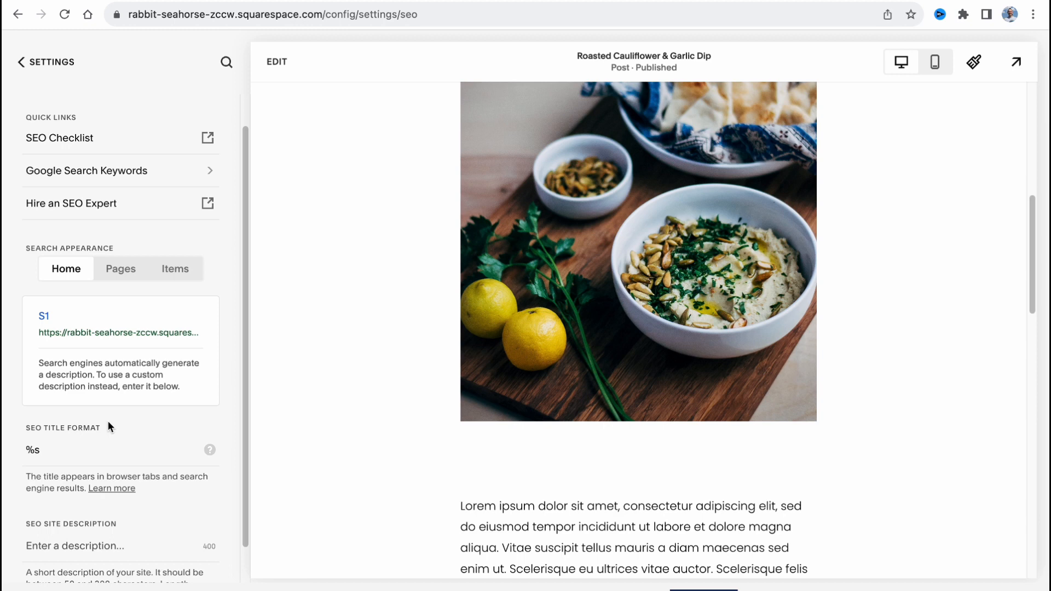
double_click(31, 433)
scroll(166, 414, down, 1)
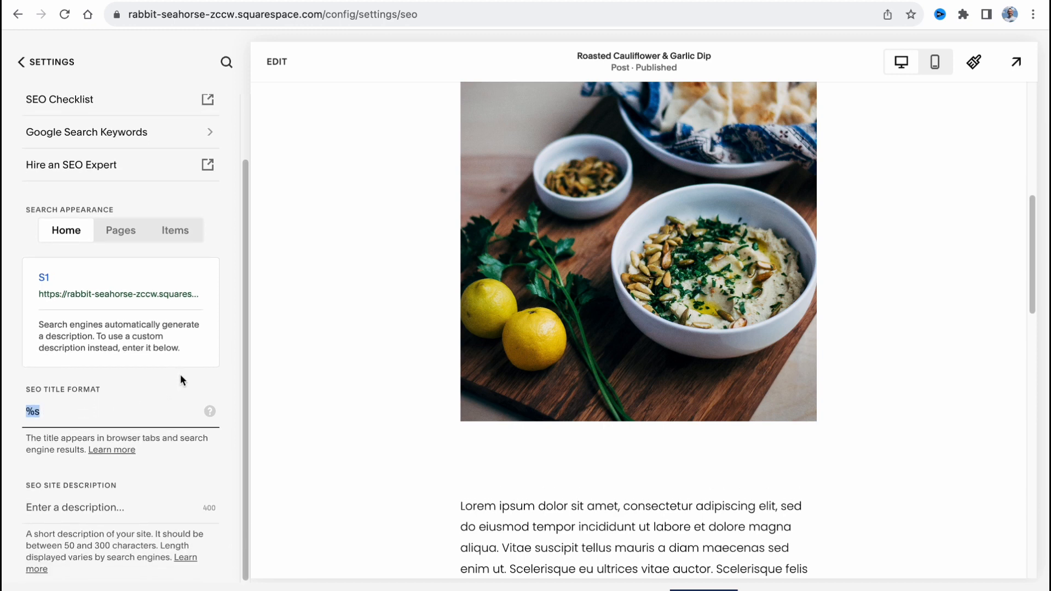
click(102, 503)
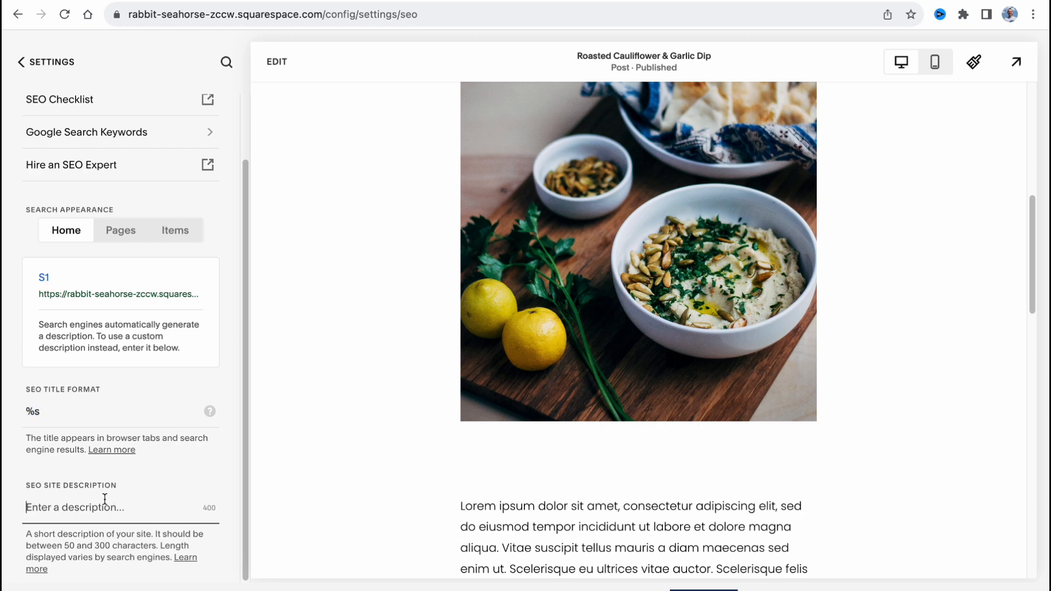
scroll(136, 425, up, 2)
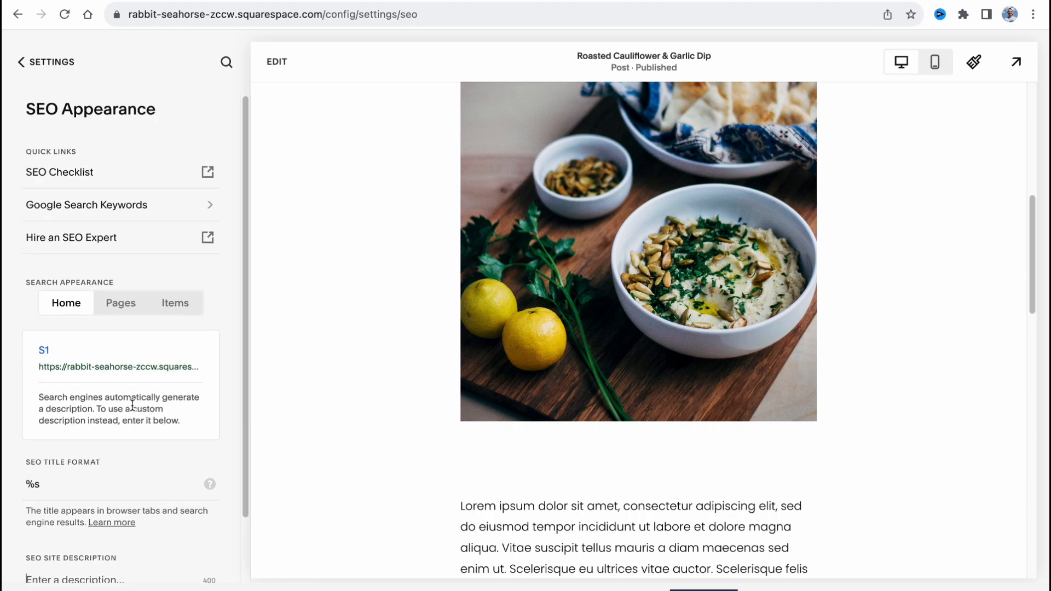
click(18, 19)
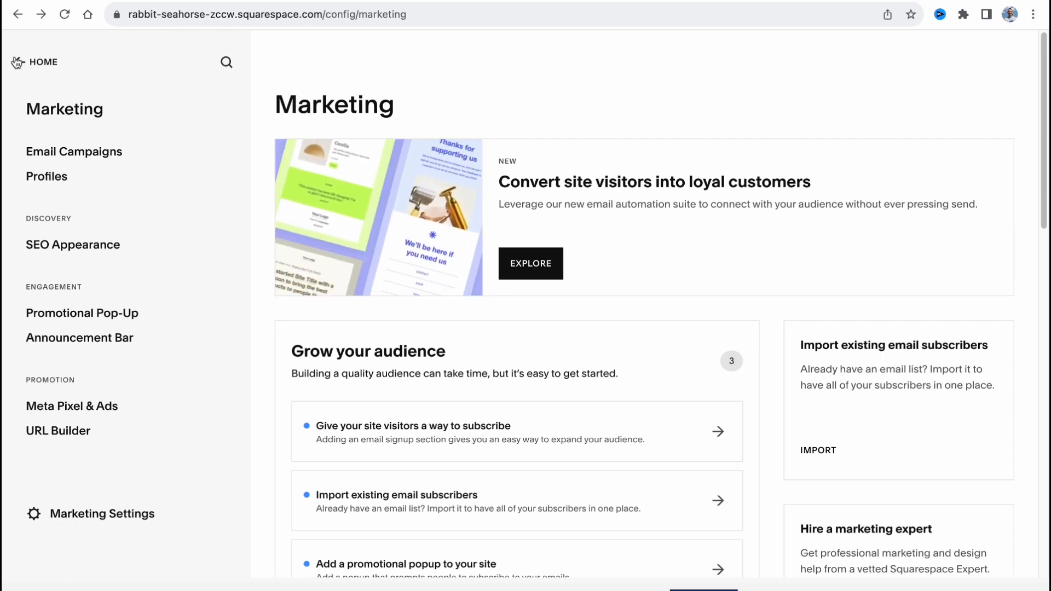
click(18, 64)
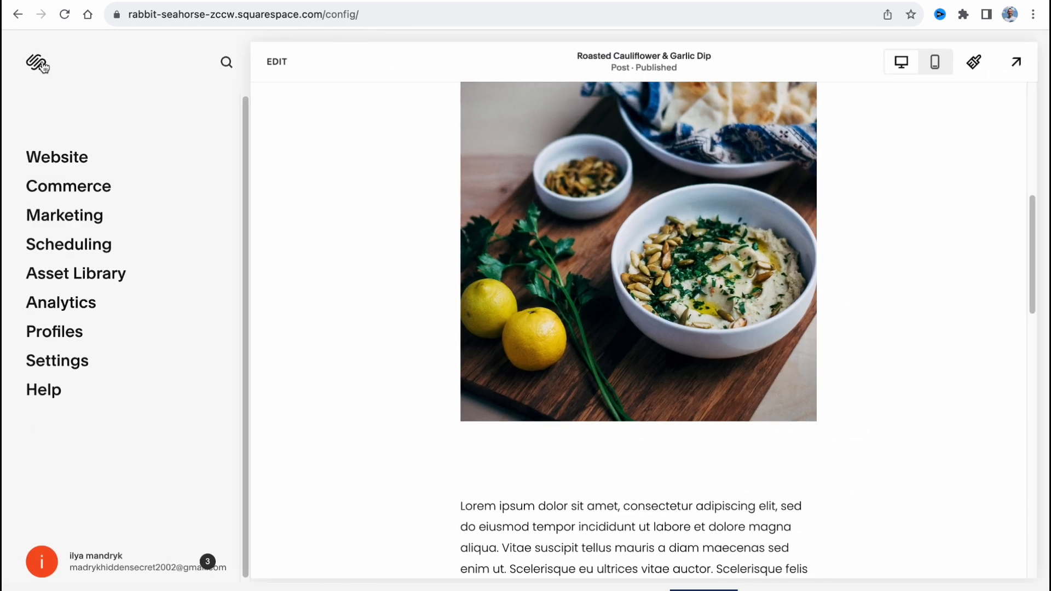
View the Traffic overview in the site's Analytics and return to the main menu.
click(69, 314)
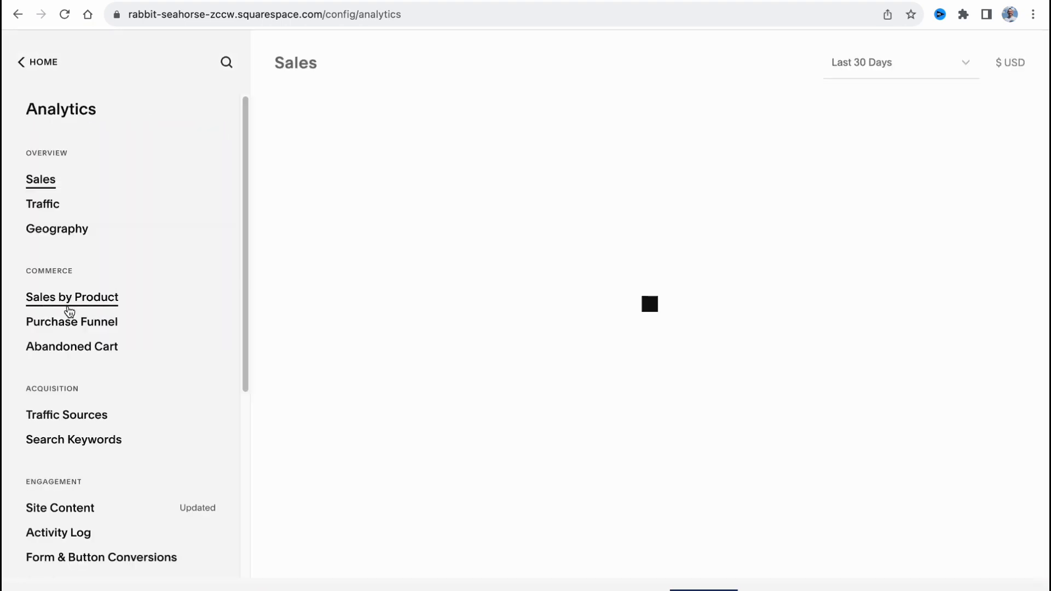
click(48, 211)
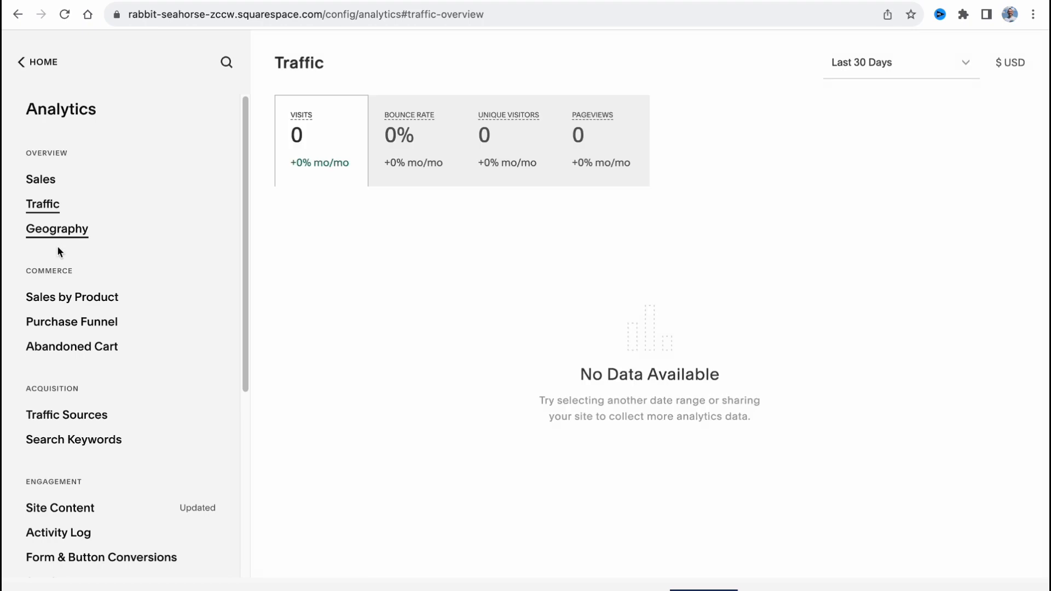
click(19, 62)
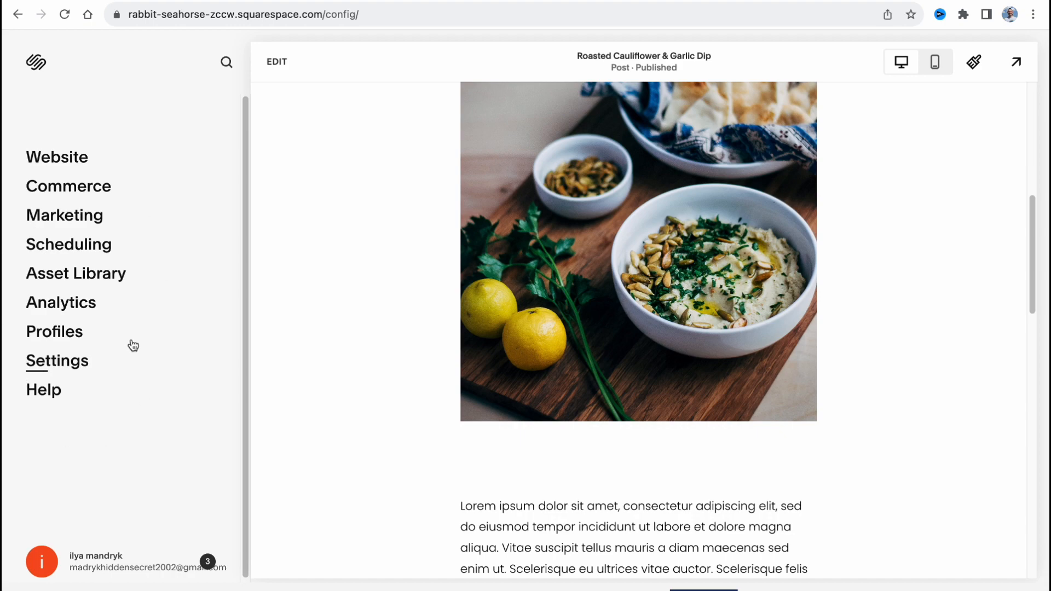
In Site Styles, switch the site's font pack to the sans-serif Gopher and return to the style categories.
scroll(646, 359, up, 7)
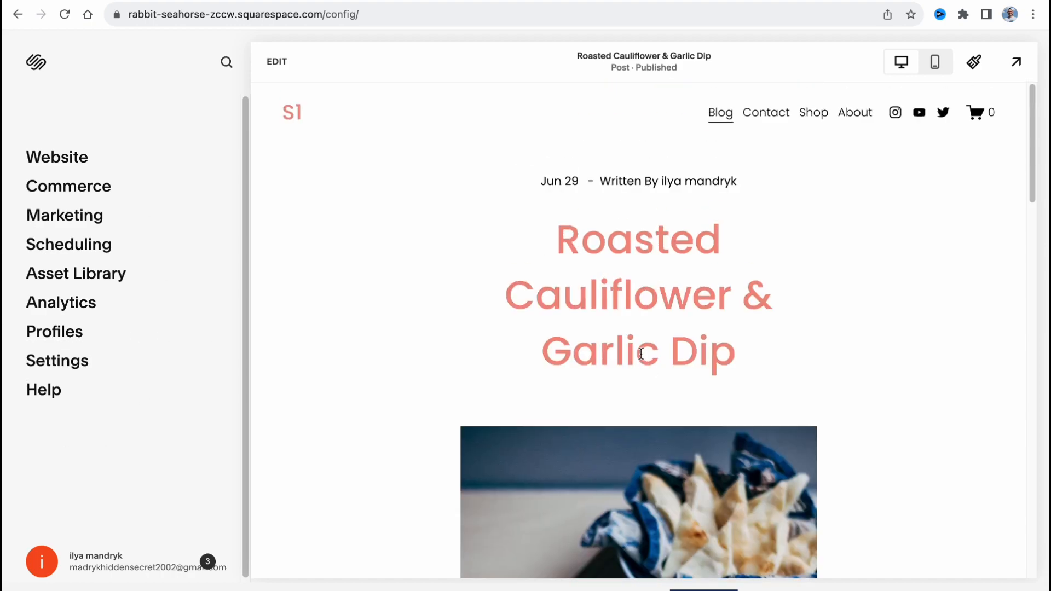
click(974, 63)
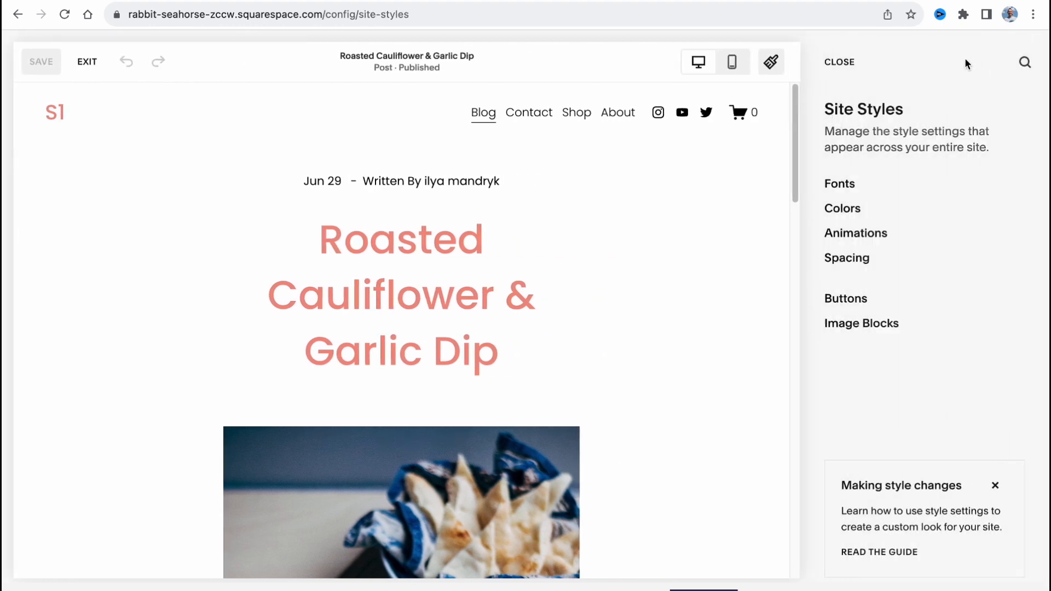
click(846, 183)
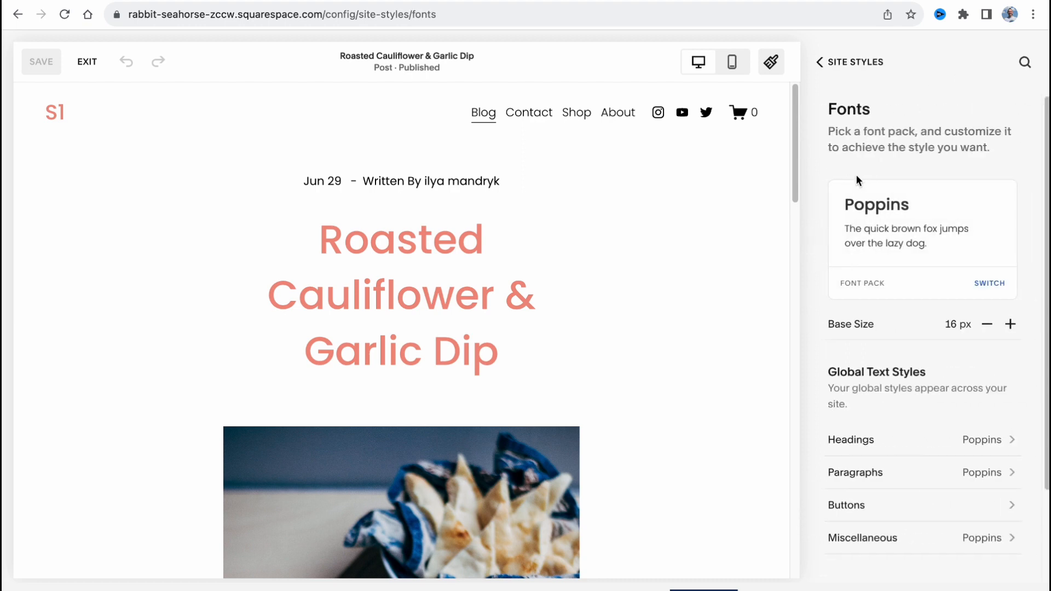
click(1004, 289)
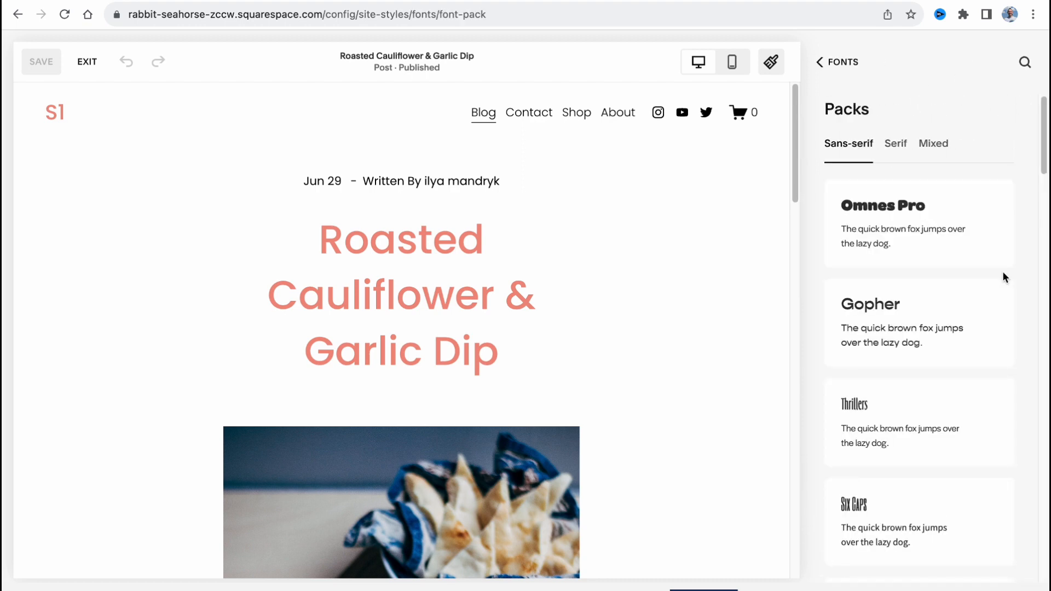
click(922, 317)
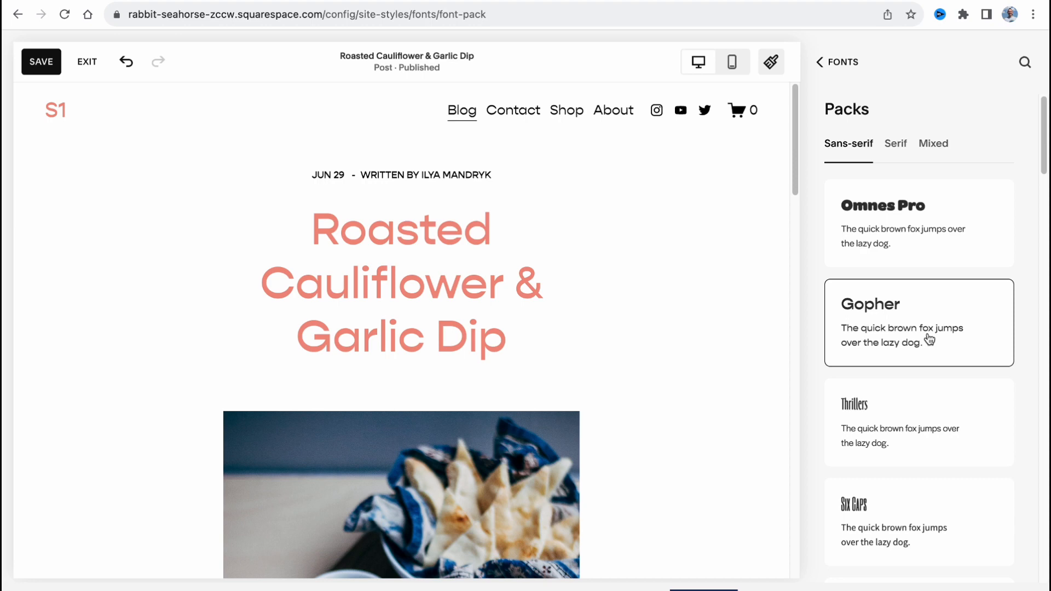
click(838, 62)
click(835, 64)
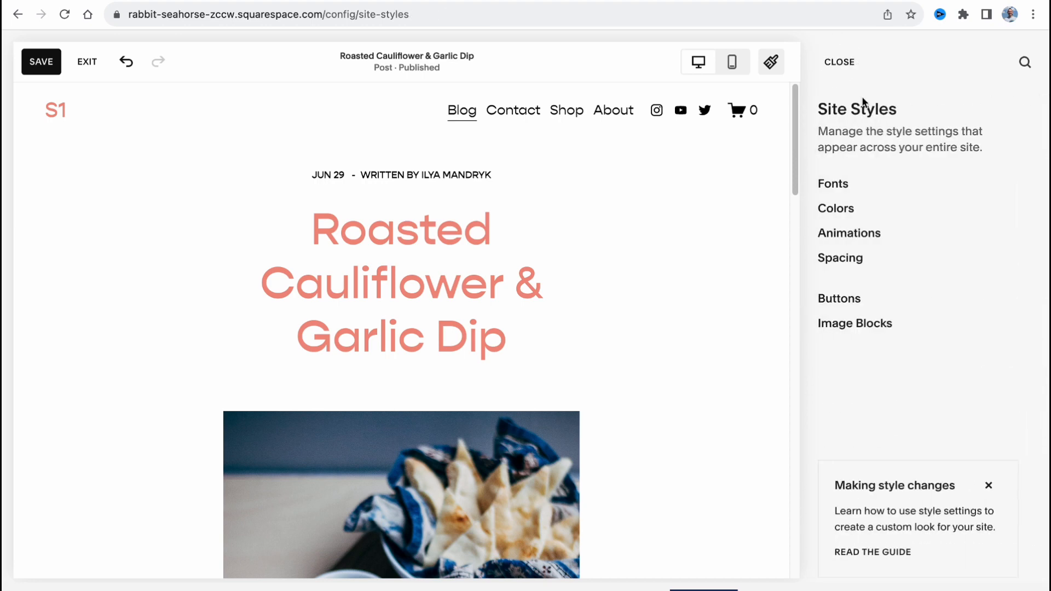
Try several preset palettes for the site's colors and settle on the one combining pale pink, bright red and dark brown.
click(845, 209)
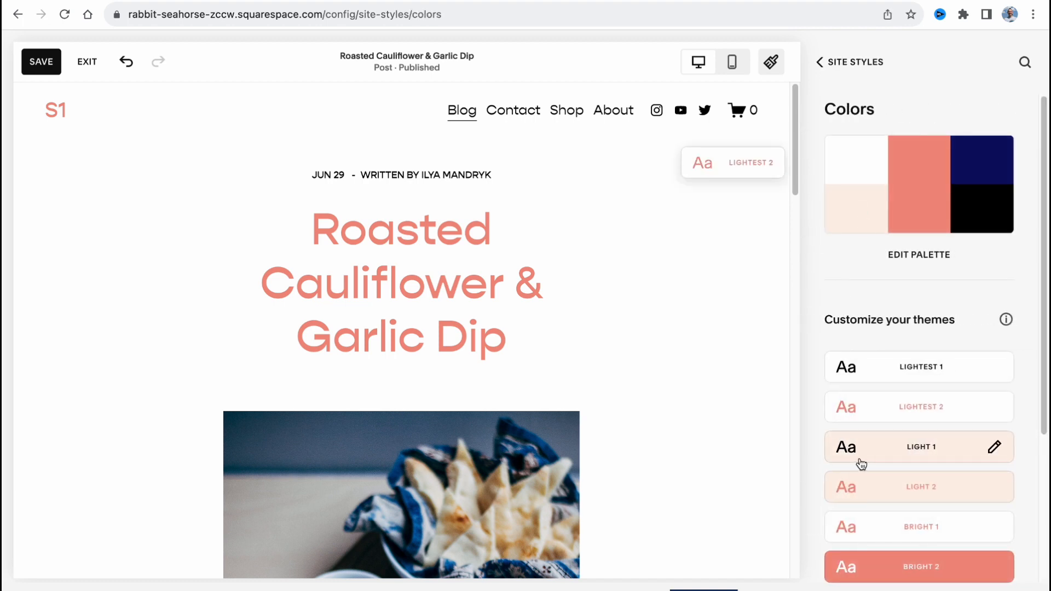
click(920, 254)
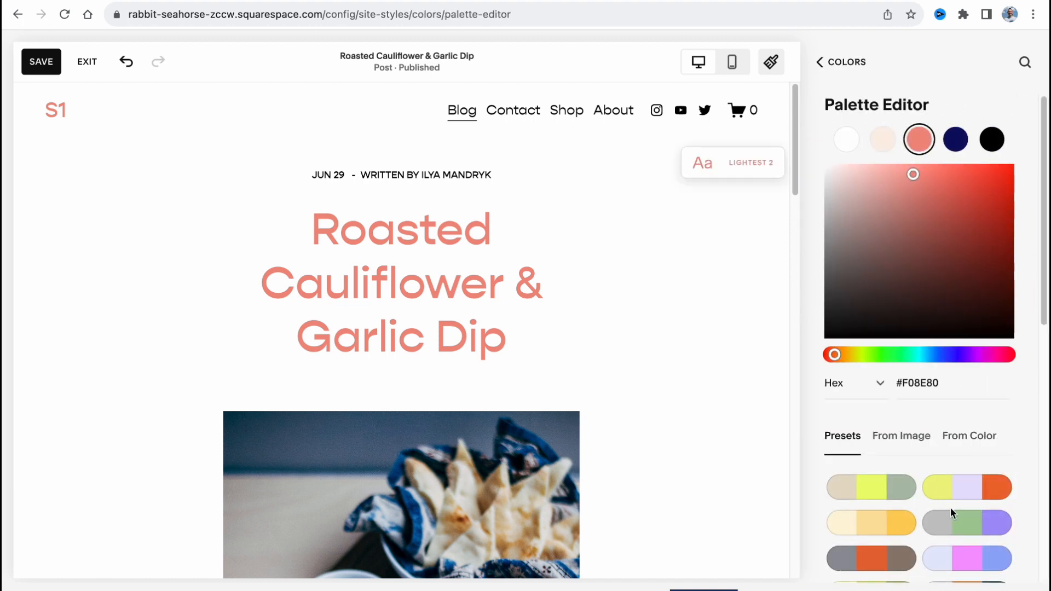
click(962, 526)
click(968, 495)
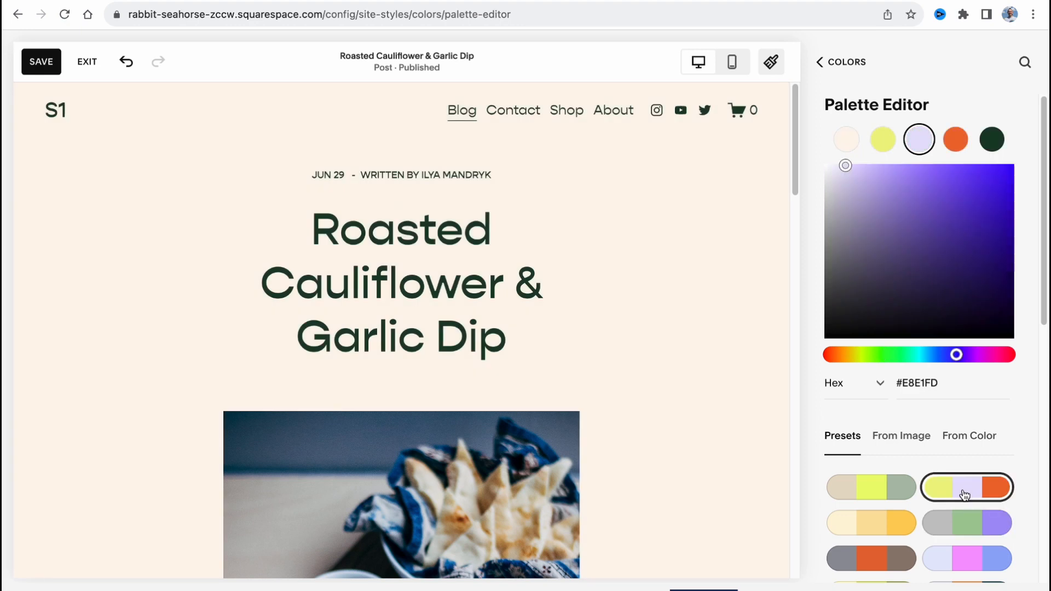
scroll(964, 491, down, 3)
click(890, 474)
click(882, 446)
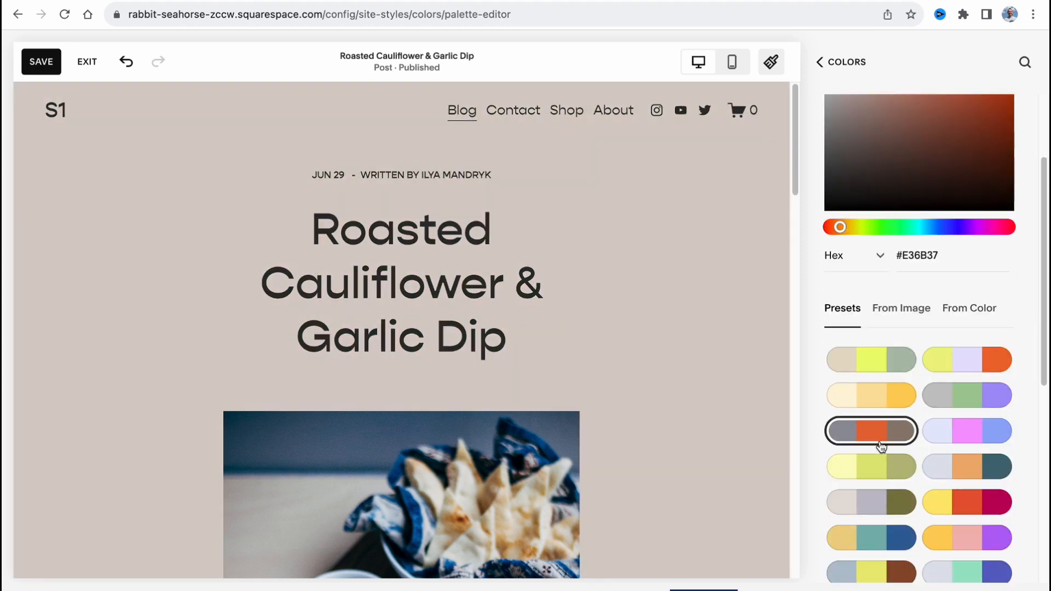
click(983, 517)
click(964, 567)
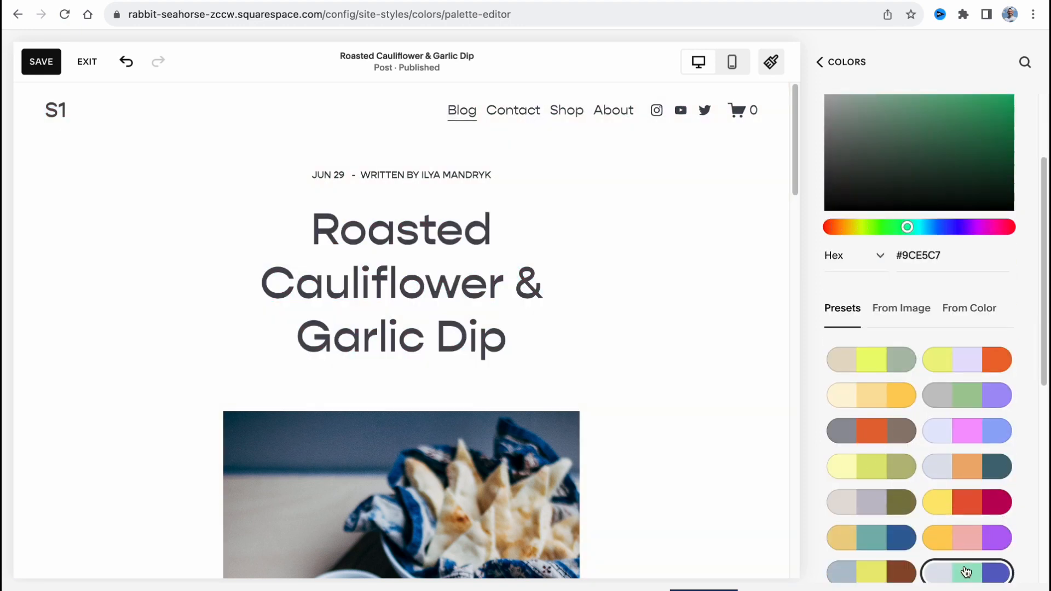
scroll(901, 504, down, 3)
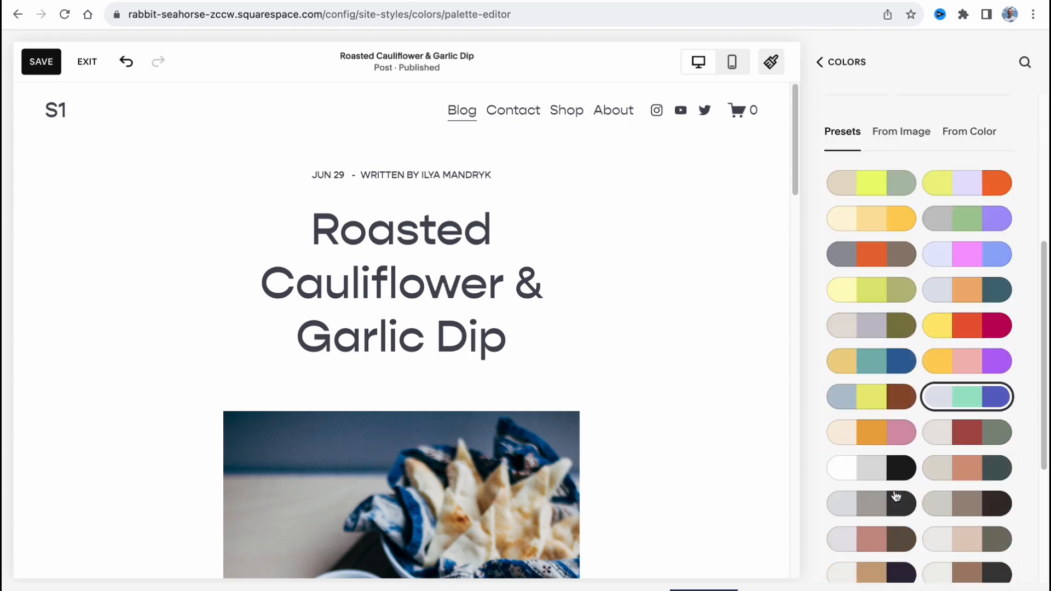
click(890, 471)
click(892, 422)
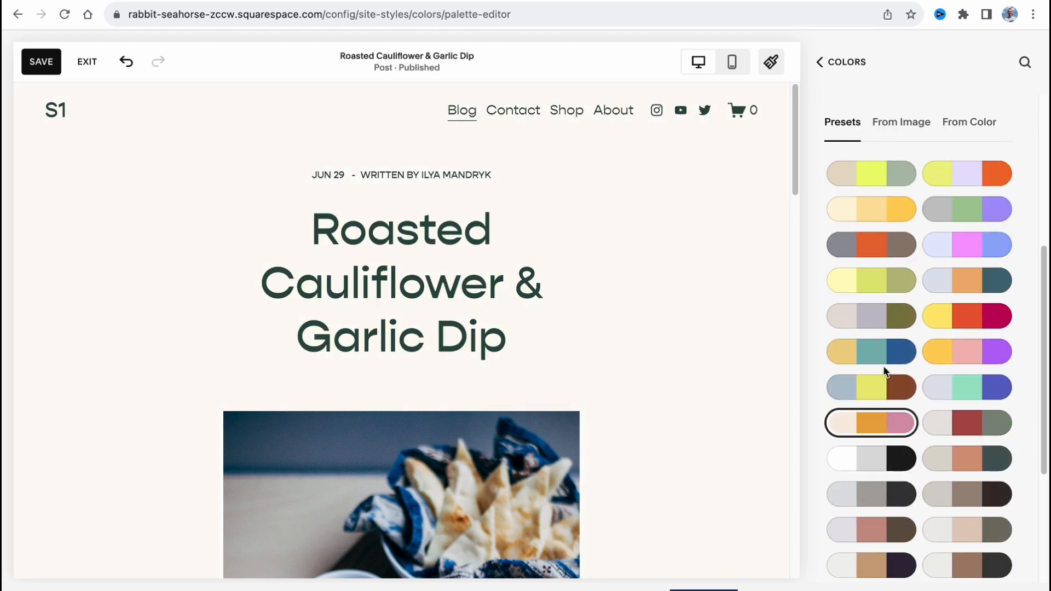
scroll(915, 496, down, 4)
click(959, 451)
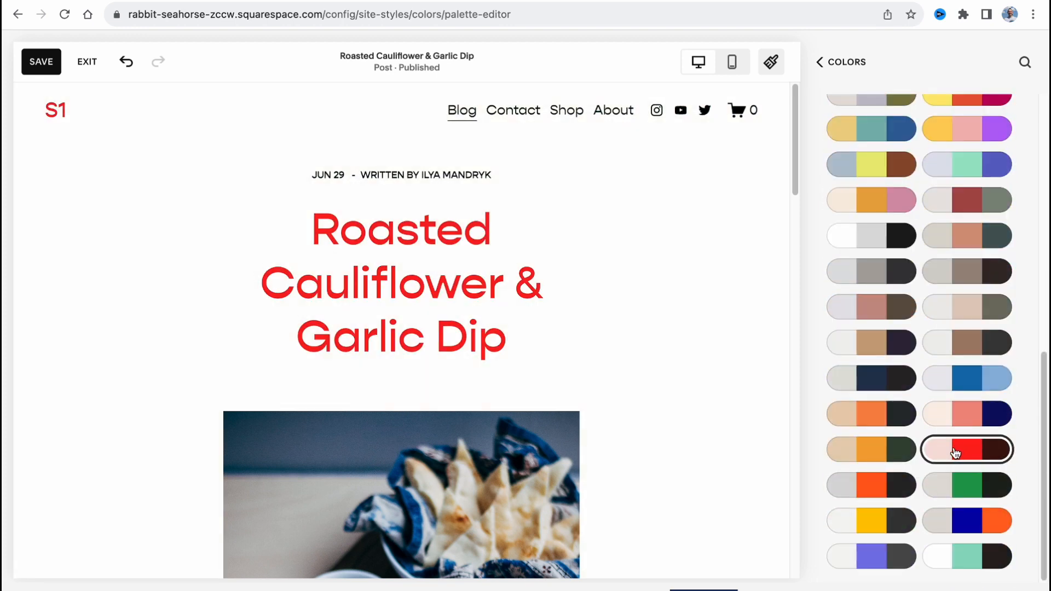
click(844, 59)
click(833, 61)
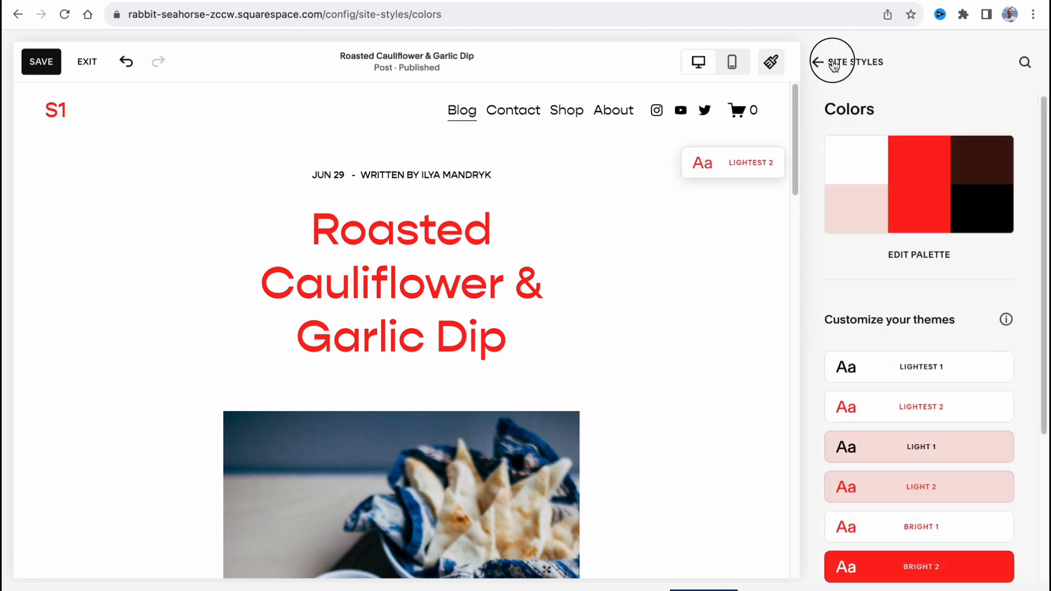
Set the site-wide animation style to Fade and return to the Site Styles categories.
click(868, 236)
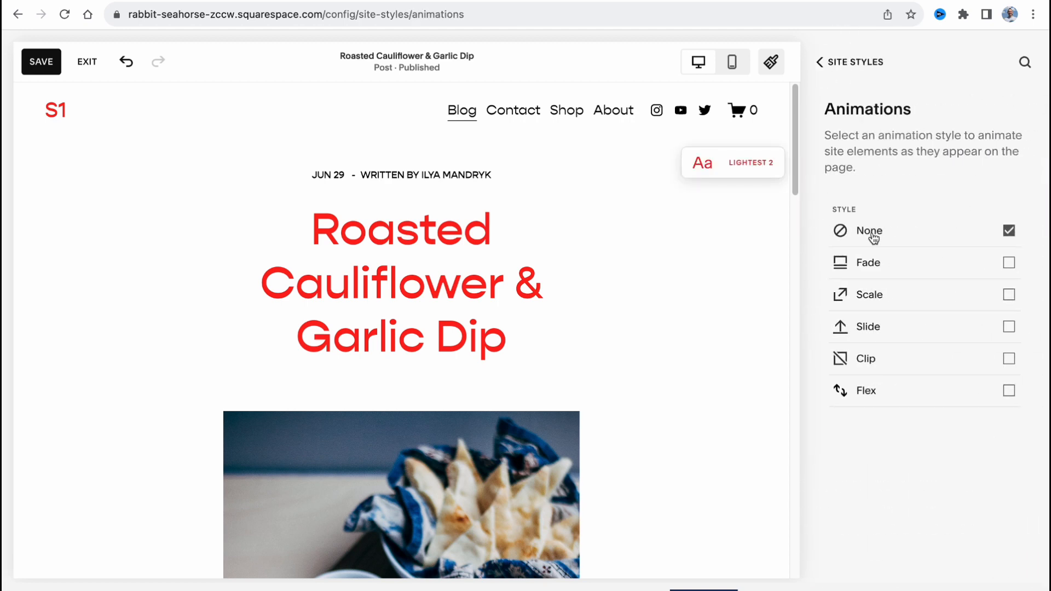
click(1007, 263)
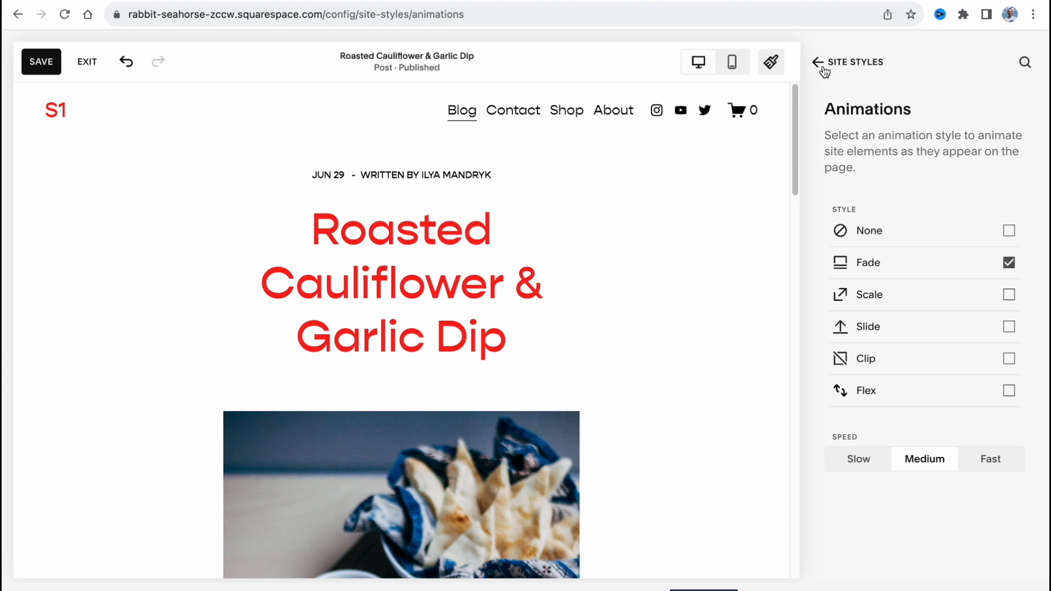
click(821, 65)
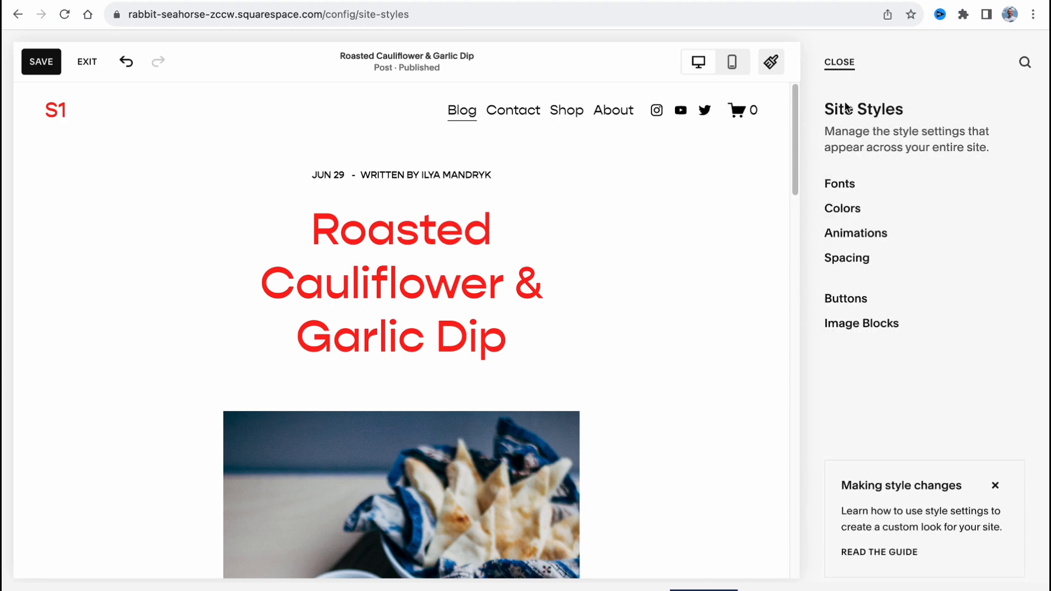
In the site's spacing styles, reduce the site margin to 0vw and return to the style categories.
click(848, 257)
drag(889, 203, 806, 215)
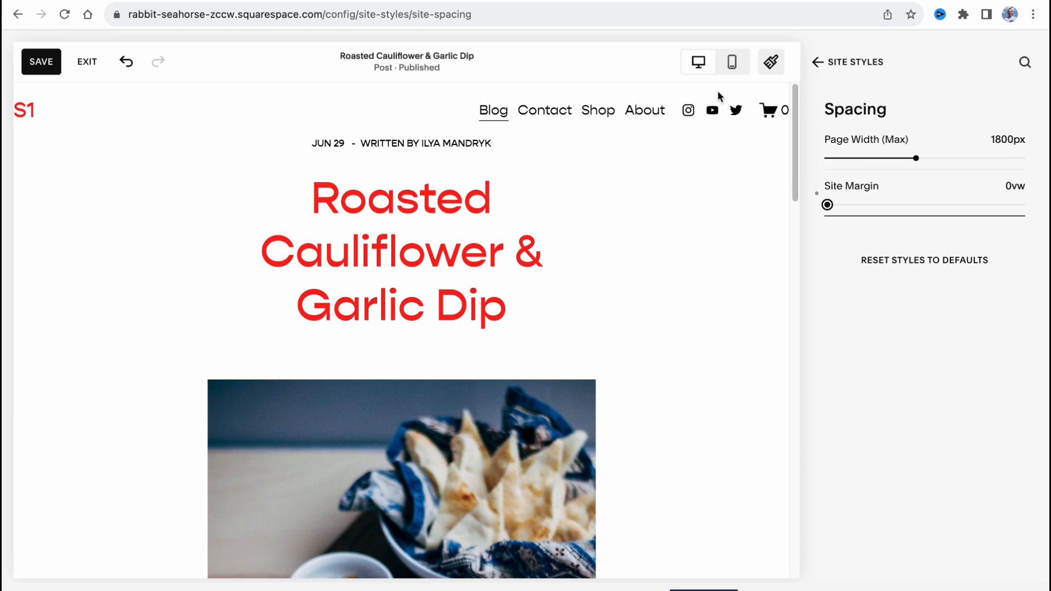
click(814, 66)
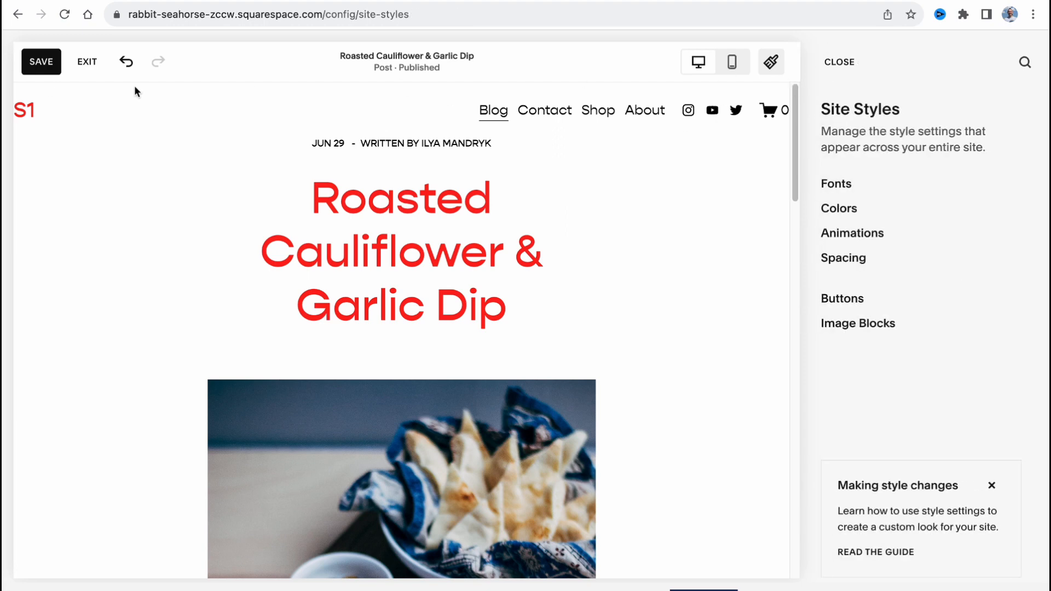
Save the site style changes, close Site Styles and exit editing mode.
click(30, 62)
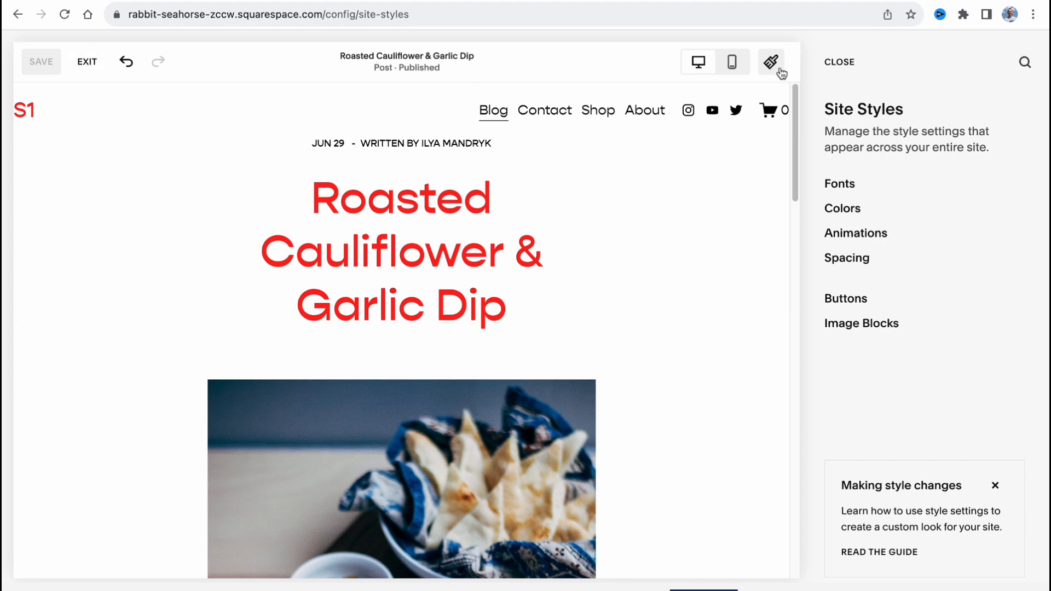
click(842, 64)
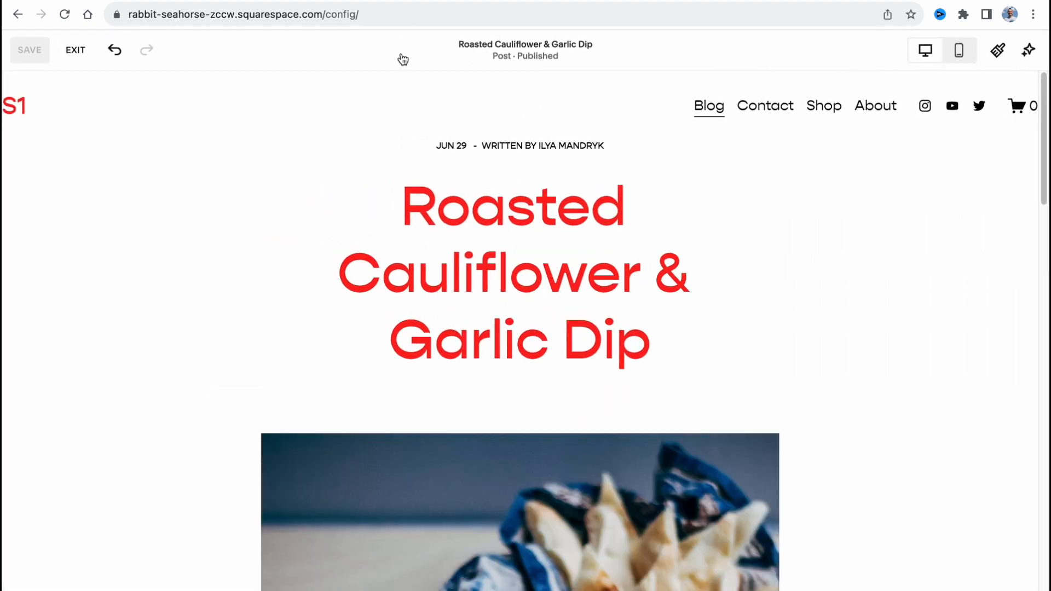
click(71, 53)
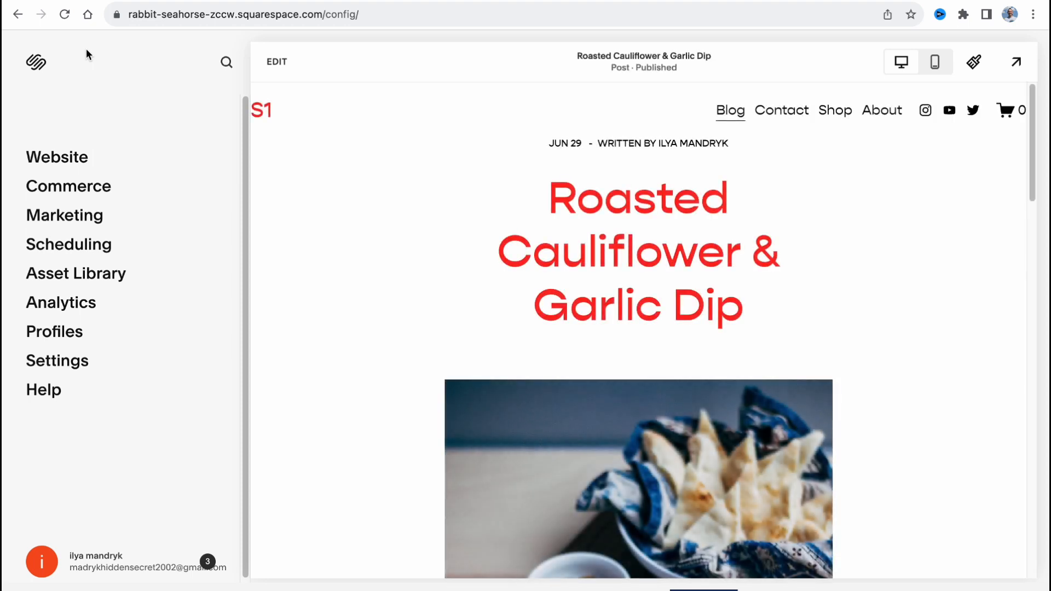
Reopen the Roasted Cauliflower & Garlic Dip post for editing and look over its photo and title.
click(276, 62)
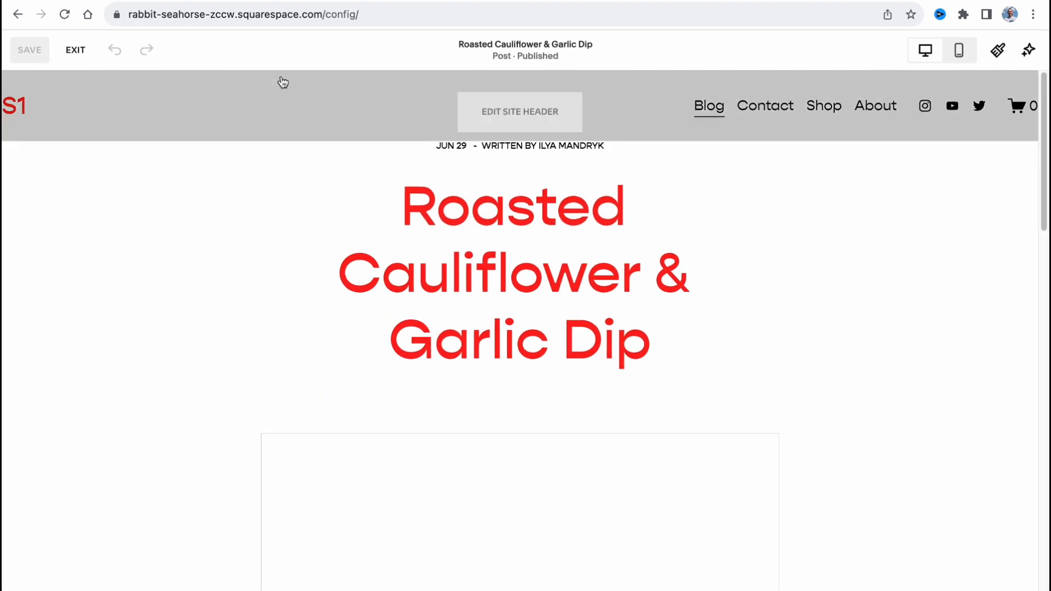
scroll(463, 233, down, 8)
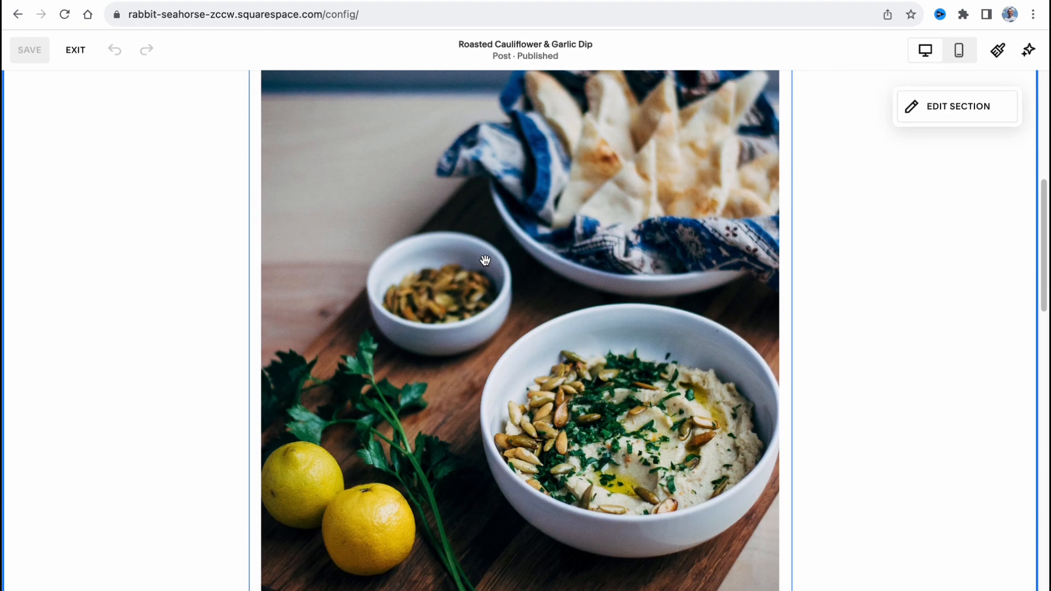
mouse_move(482, 310)
mouse_down()
mouse_move(583, 316)
mouse_move(475, 305)
mouse_up()
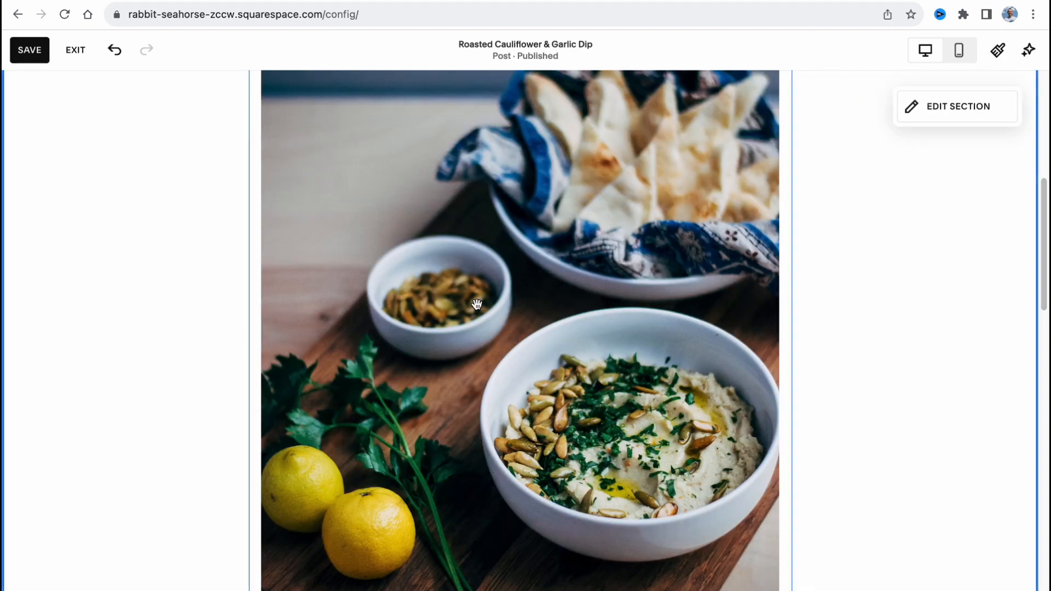
scroll(476, 303, up, 8)
drag(492, 268, 549, 298)
drag(623, 279, 461, 255)
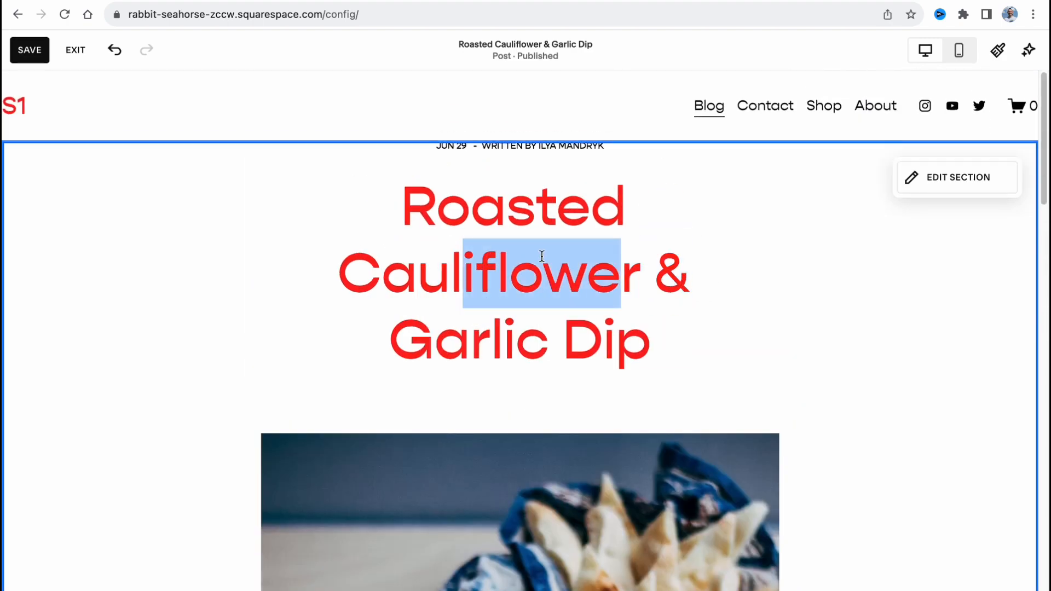
Change the site title in the site header to "My Blog" and close the header settings.
mouse_move(662, 110)
click(524, 104)
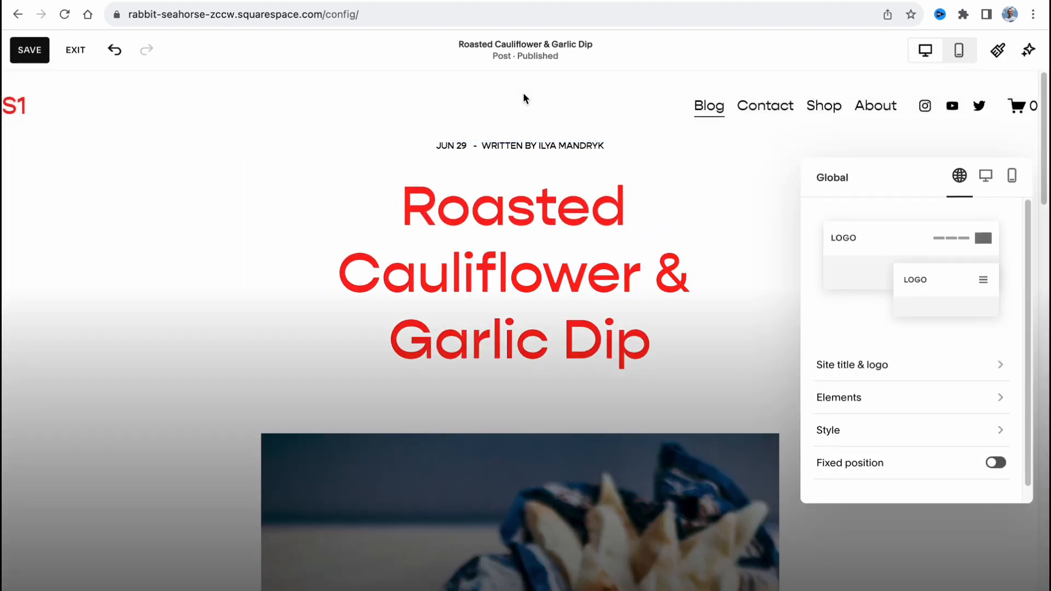
click(865, 368)
click(857, 235)
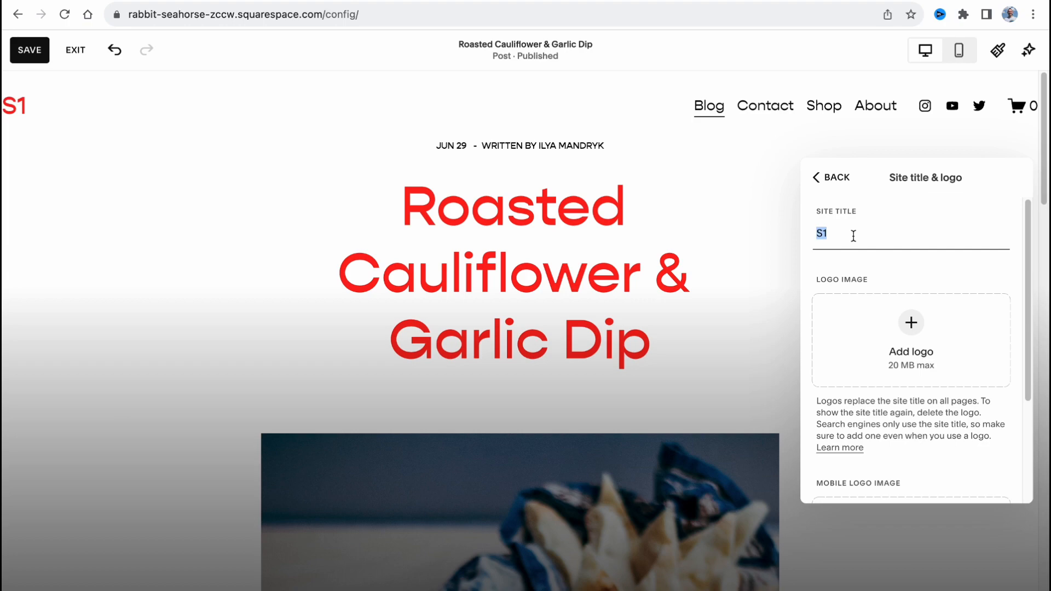
text(My Blog)
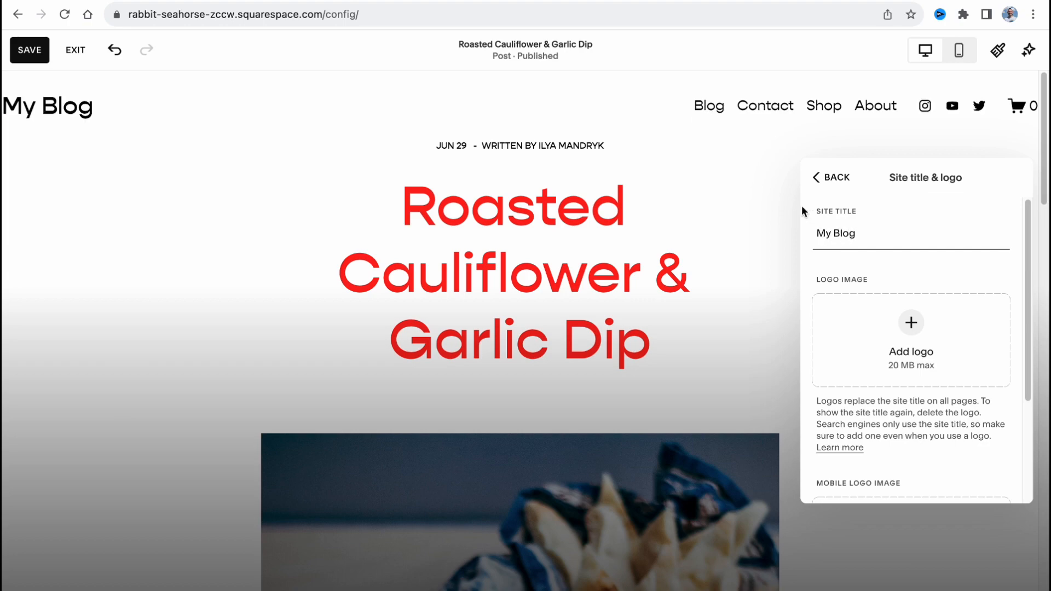
click(780, 216)
Examine the post's body text, its text formatting options and the rest of the page down to the footer.
scroll(756, 273, down, 8)
scroll(745, 295, down, 10)
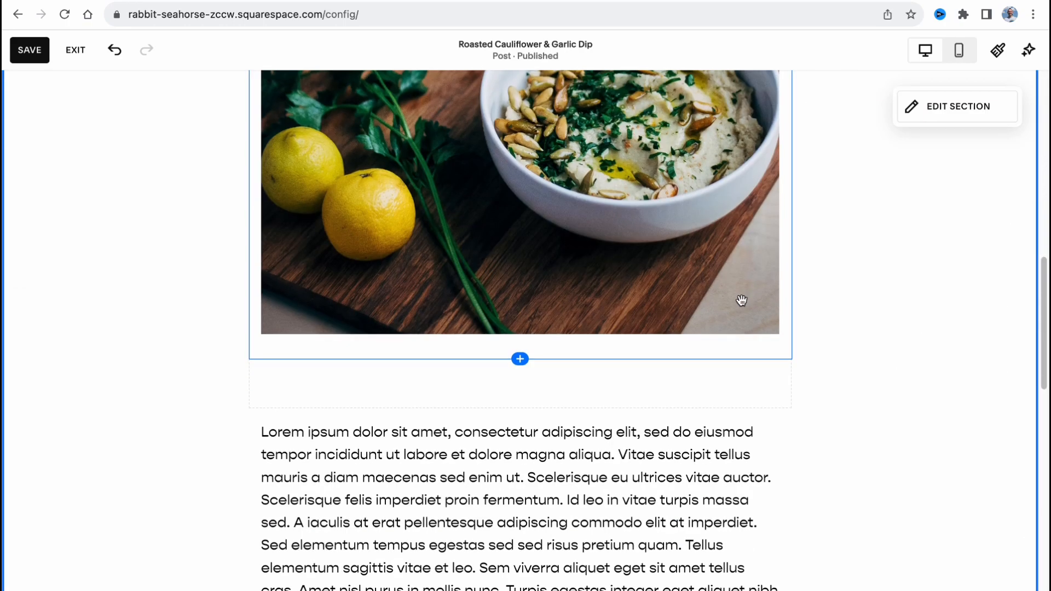
click(517, 235)
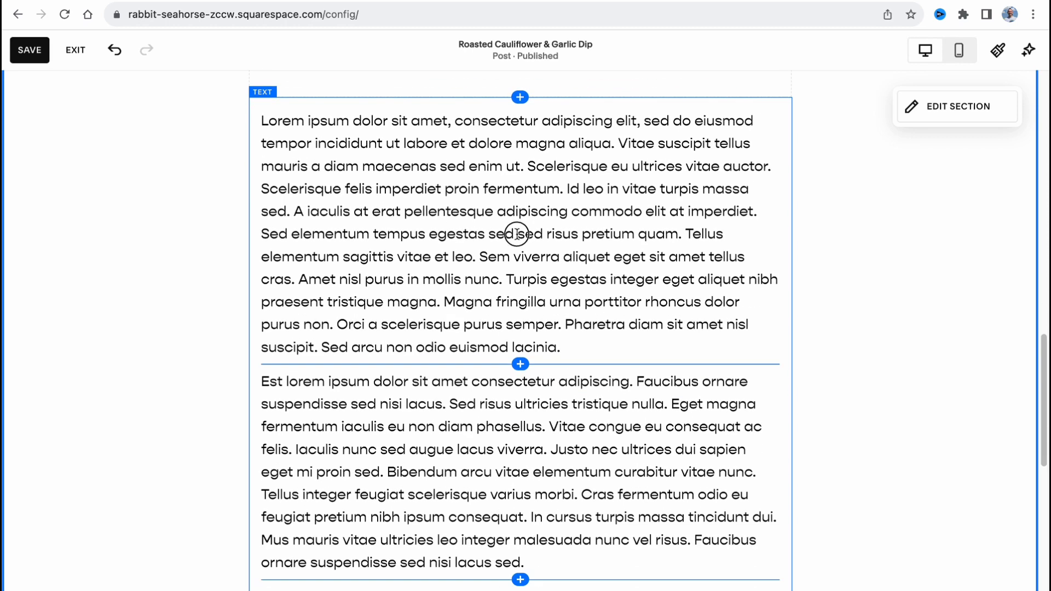
key(ctrl+a)
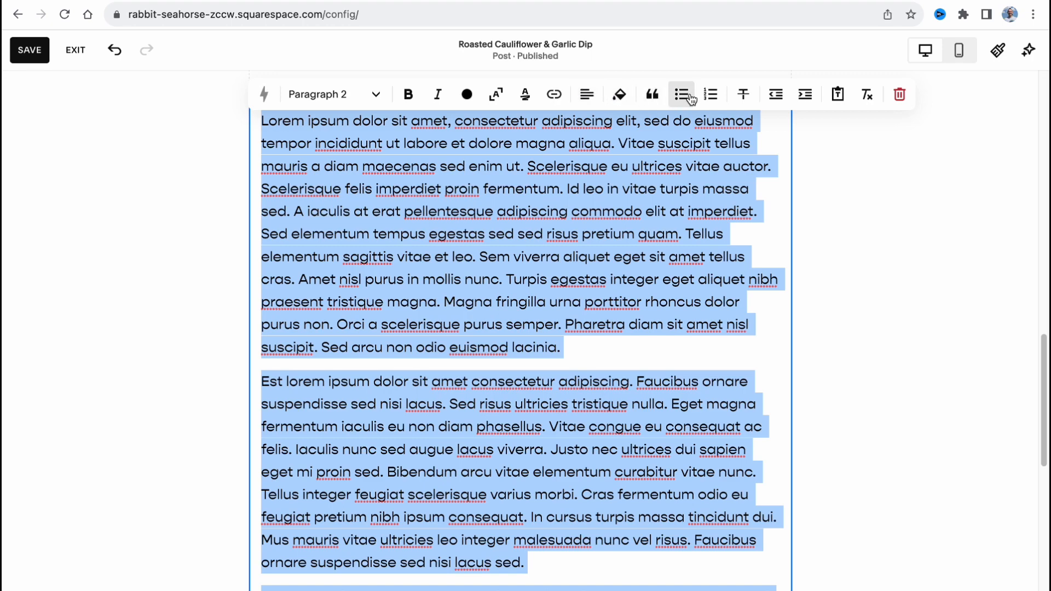
click(868, 197)
scroll(837, 333, down, 8)
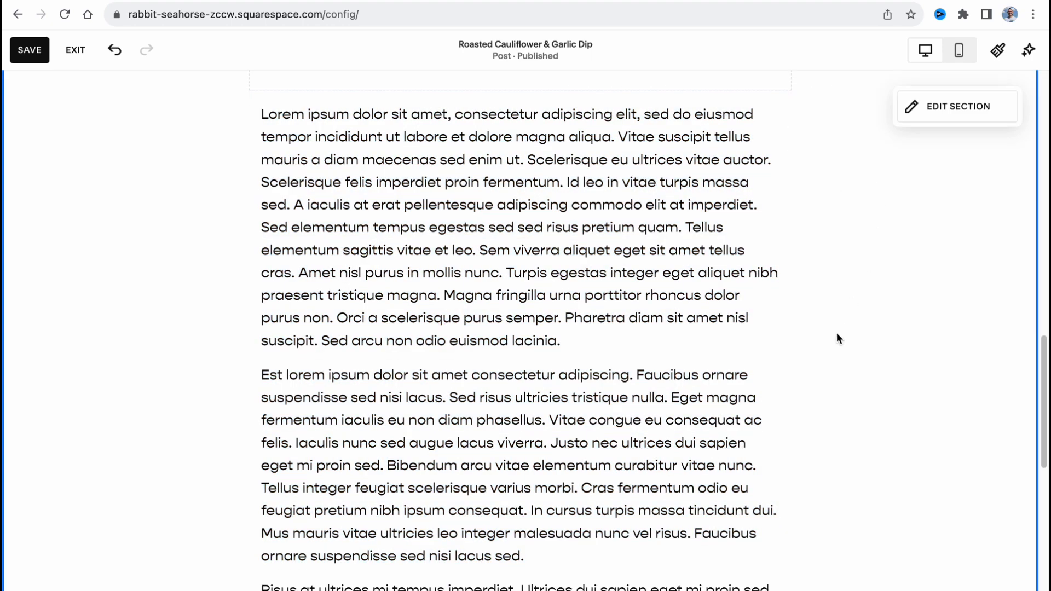
scroll(767, 310, down, 3)
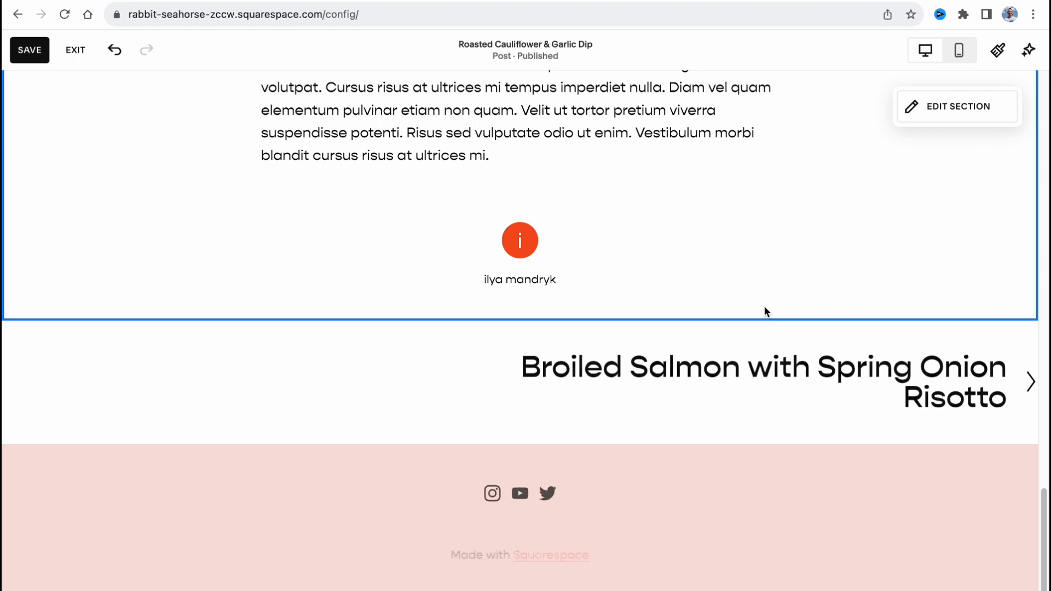
scroll(889, 296, up, 15)
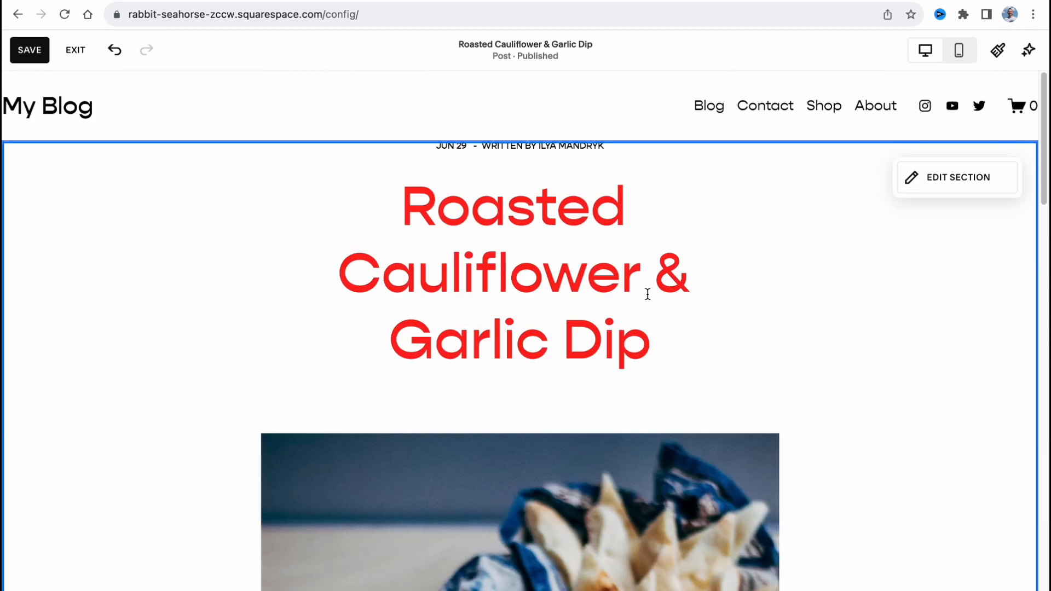
Inspect the post section's format settings, close them and review the post's layout down to the author profile.
drag(525, 148, 519, 240)
click(928, 179)
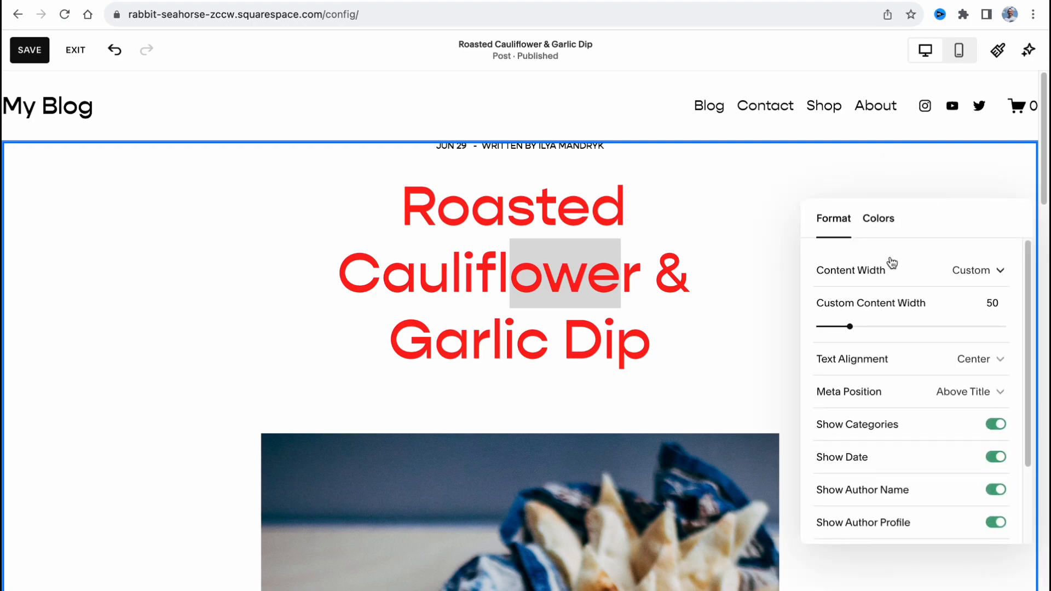
click(782, 247)
scroll(792, 296, down, 20)
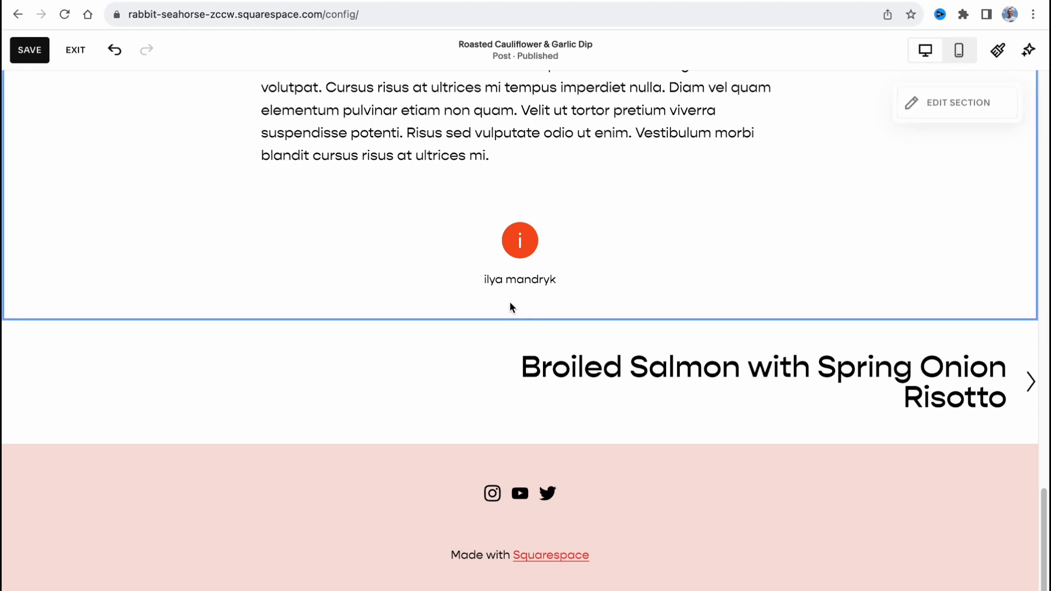
scroll(511, 319, up, 15)
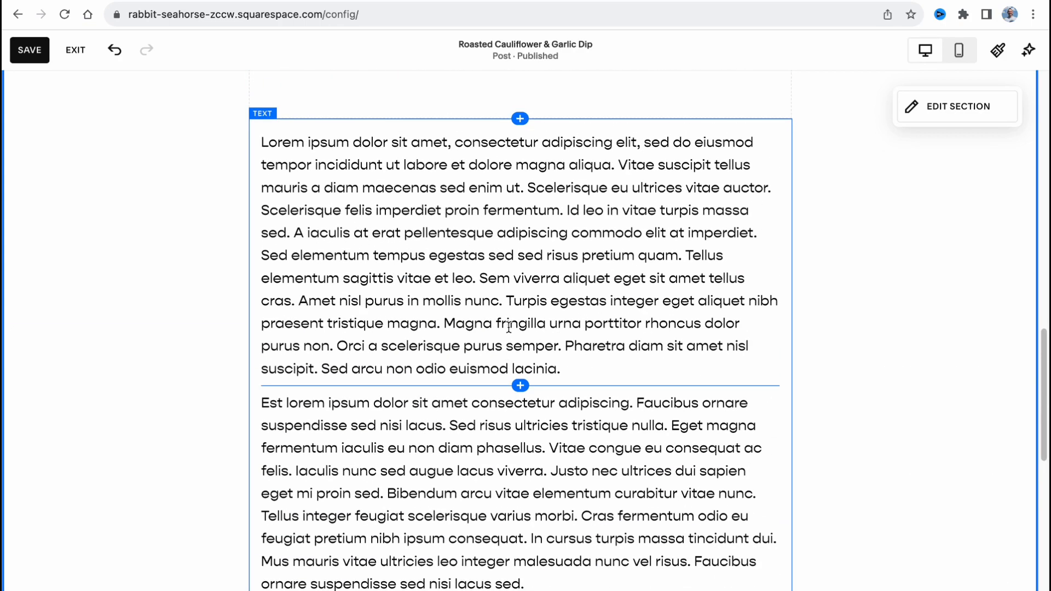
scroll(505, 318, up, 12)
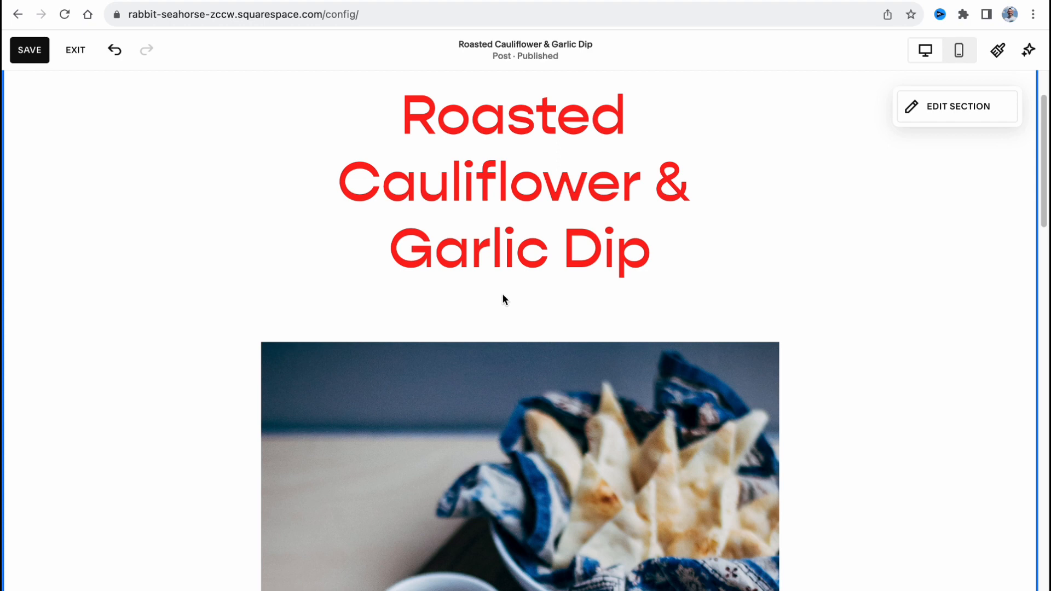
Save the post changes, exit editing mode and go to the account dashboard.
click(34, 50)
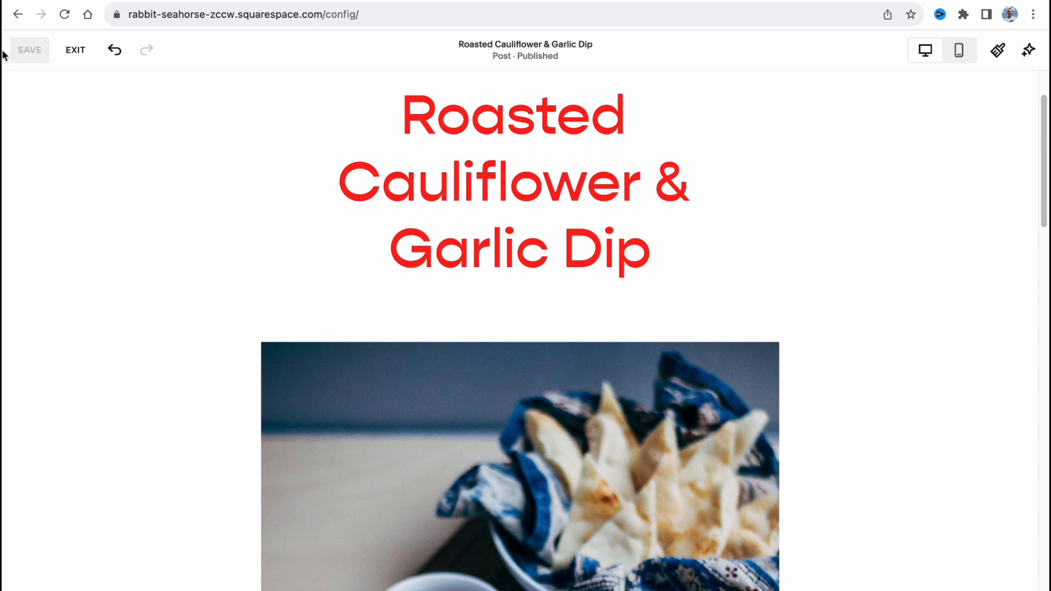
click(77, 50)
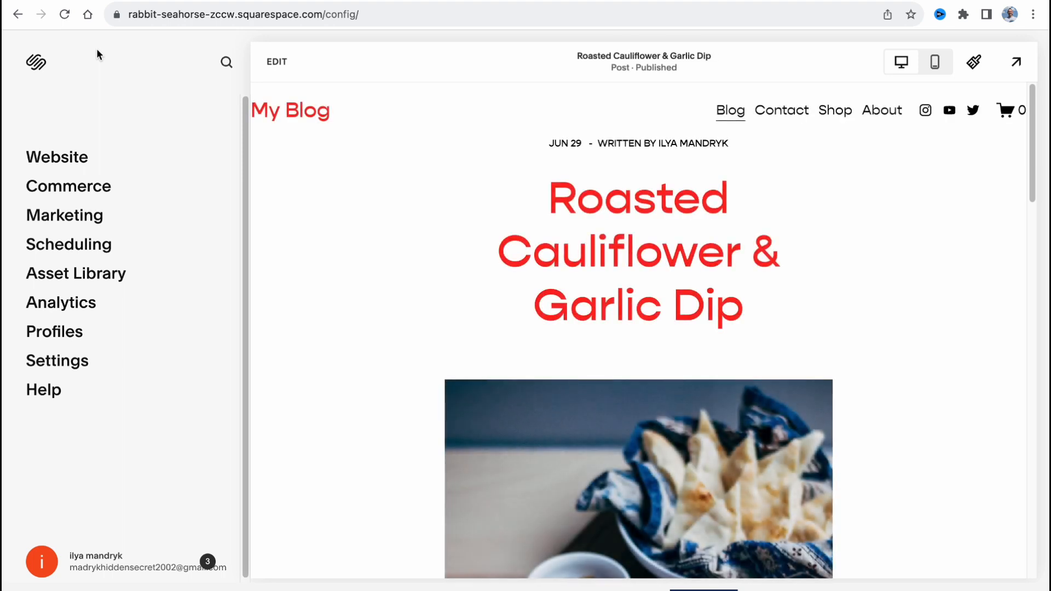
click(36, 64)
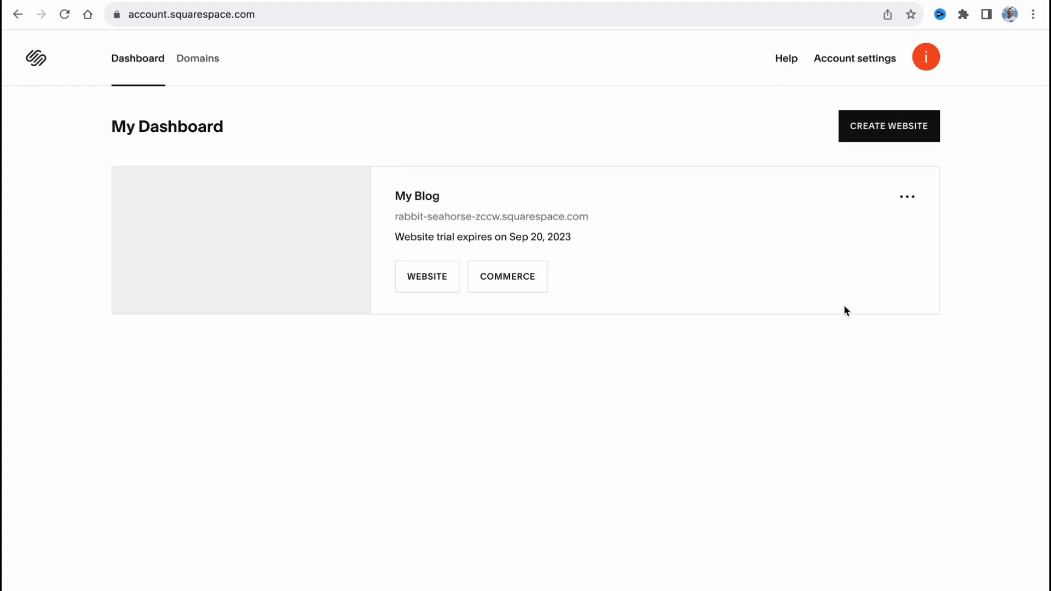
Copy the My Blog site's address from the dashboard and load it in a new browser tab.
click(478, 217)
click(461, 217)
triple_click(461, 217)
key(ctrl+c)
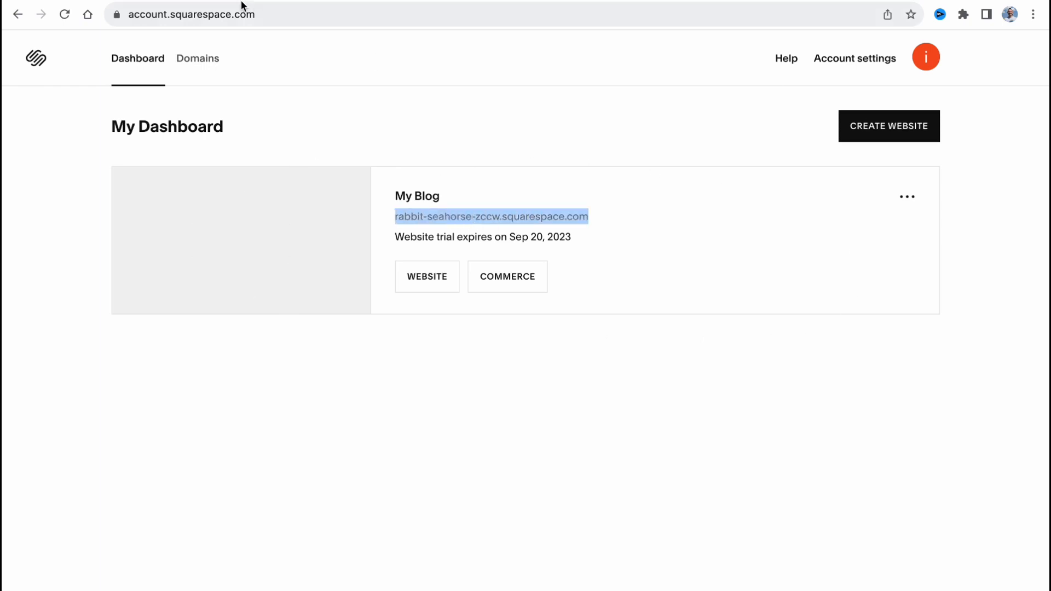
key(ctrl+t)
key(ctrl+v)
key(Return)
Reopen the site from the dashboard, bring up its subscription plans and examine the Personal plan's price and included features.
click(292, 207)
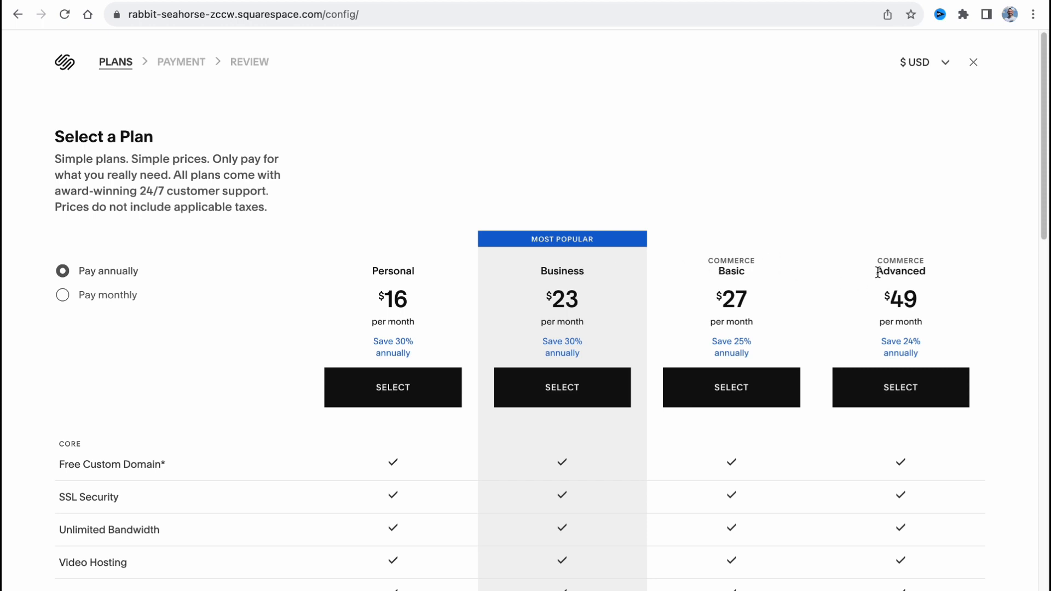
scroll(695, 290, down, 1)
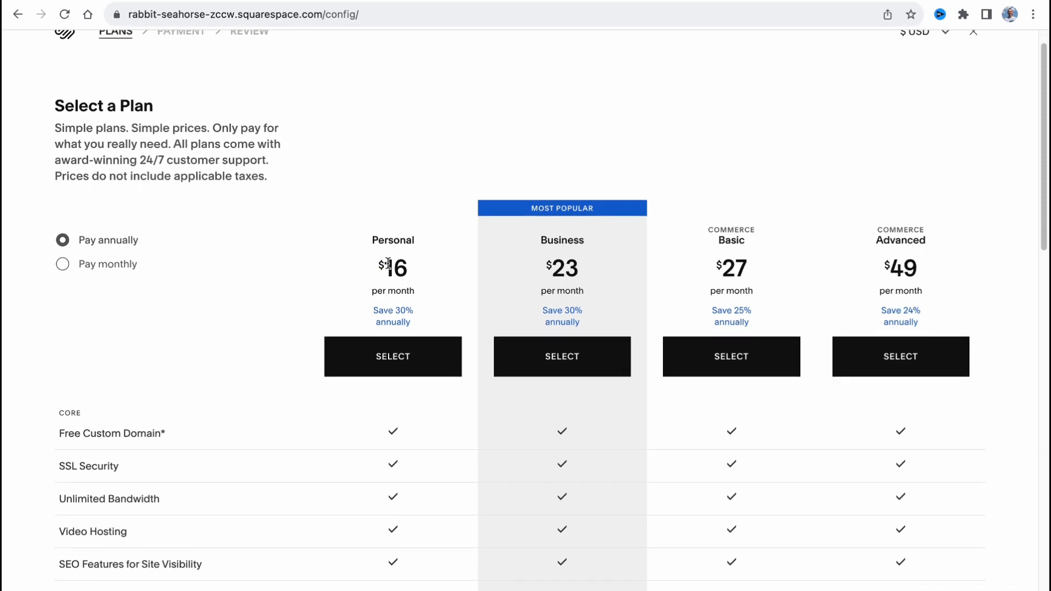
scroll(389, 263, down, 1)
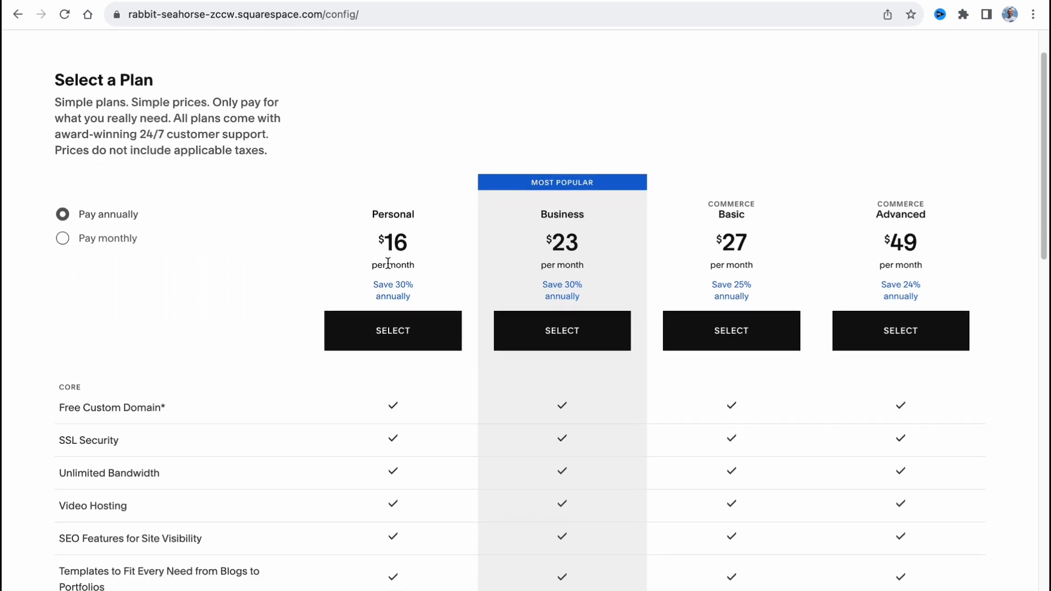
scroll(388, 264, up, 2)
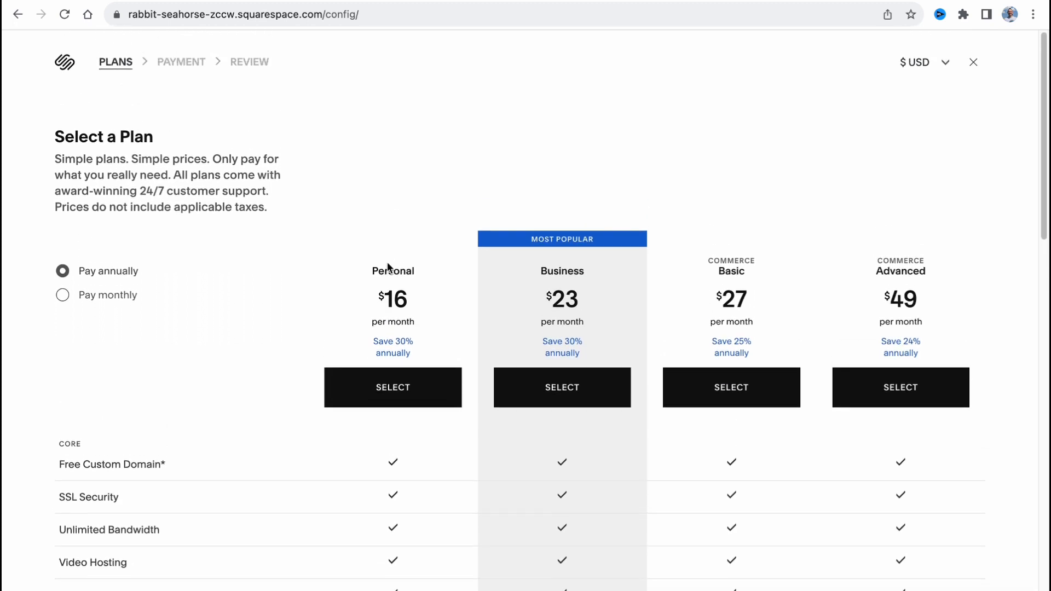
scroll(365, 264, down, 2)
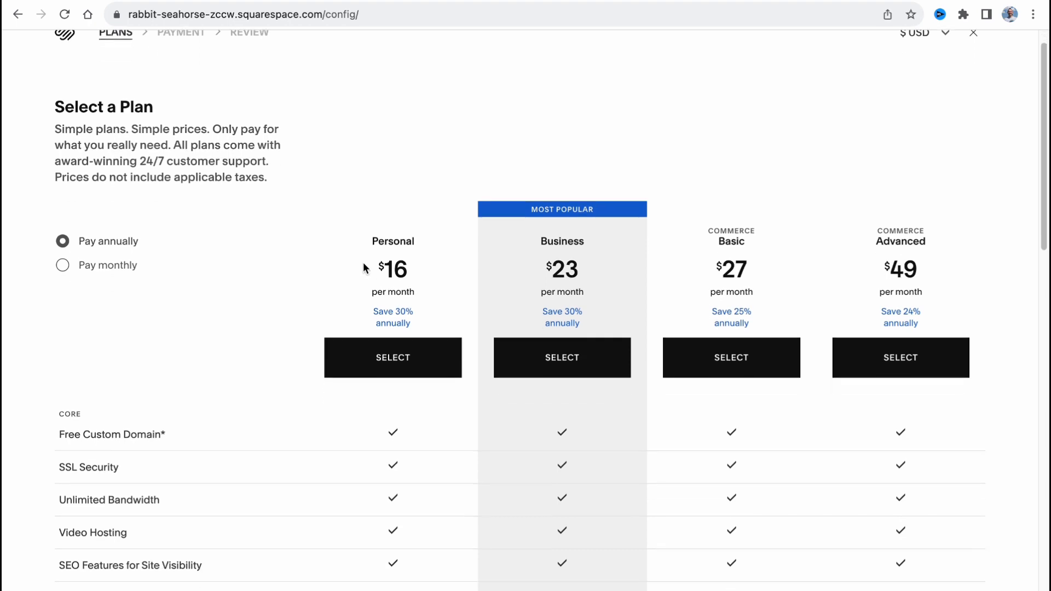
scroll(359, 261, down, 2)
drag(372, 148, 416, 203)
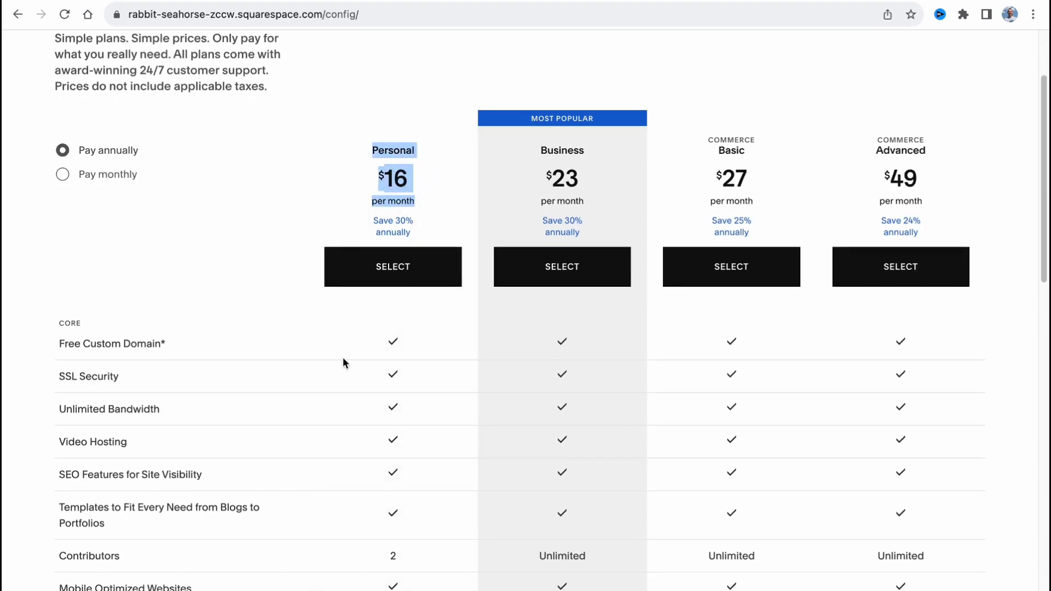
scroll(345, 362, down, 5)
scroll(438, 280, down, 4)
click(445, 462)
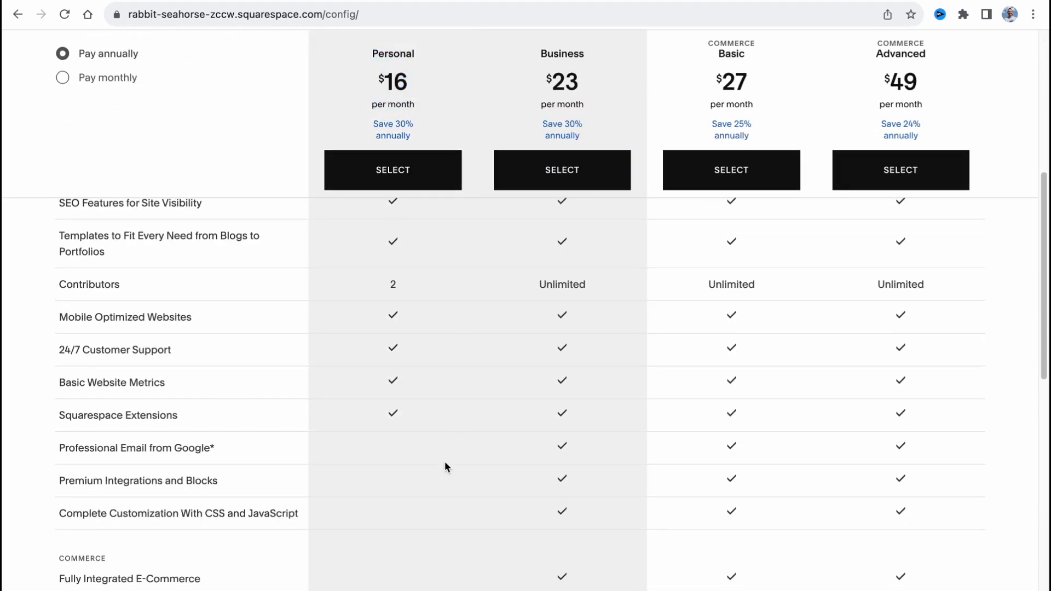
Compare the annual prices of the subscription plans and close the plan selection without choosing one.
scroll(438, 461, up, 5)
scroll(430, 455, up, 5)
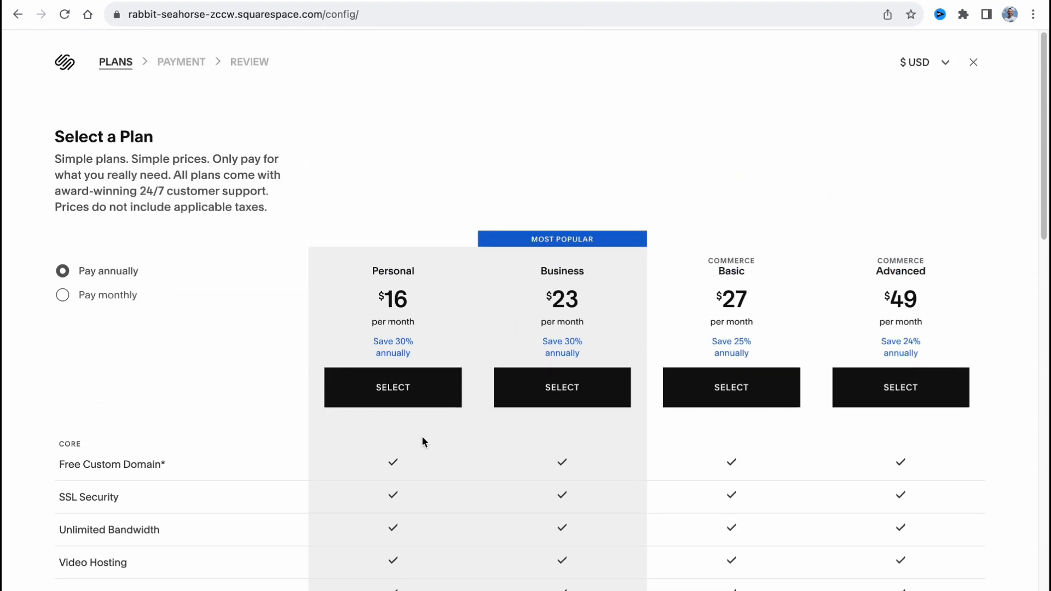
scroll(421, 436, down, 1)
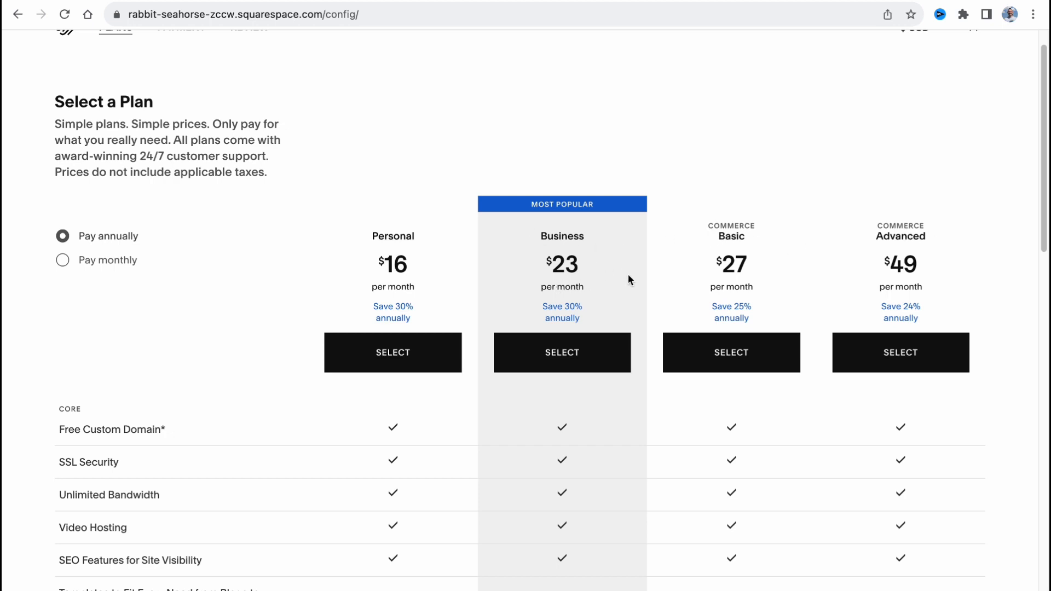
scroll(628, 279, up, 1)
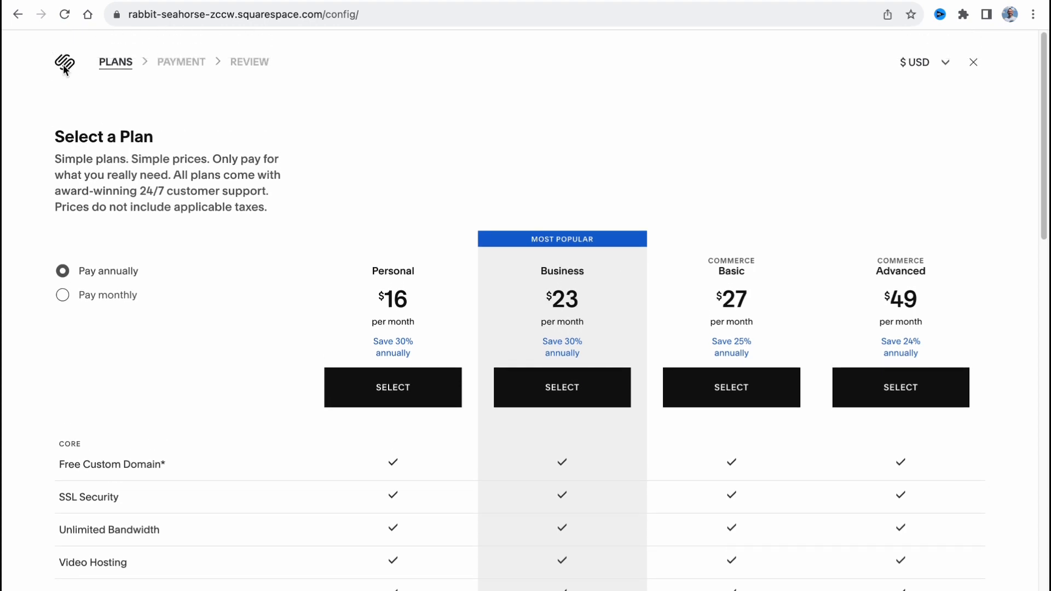
click(978, 62)
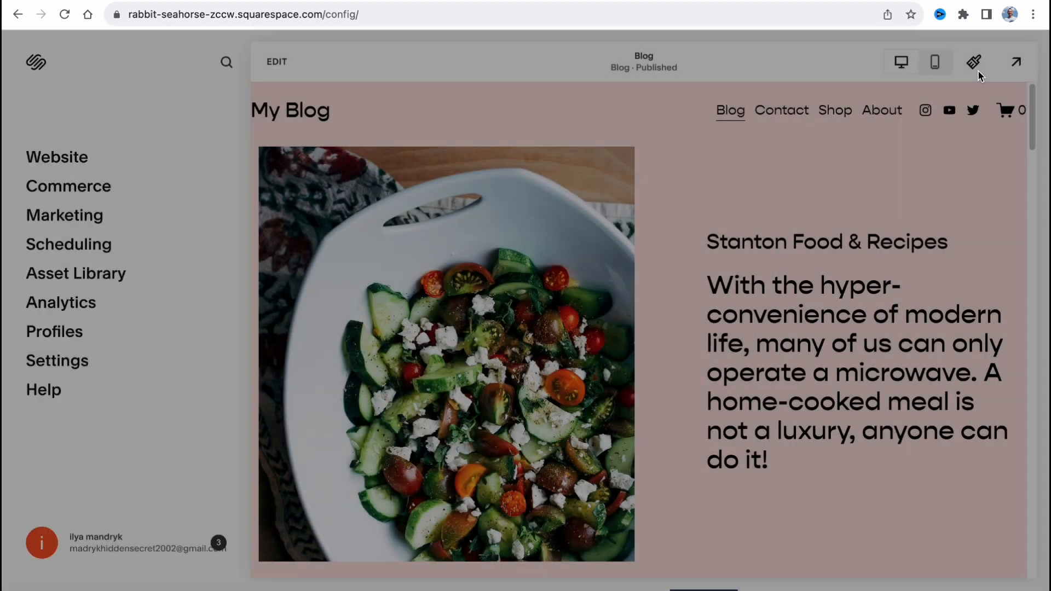